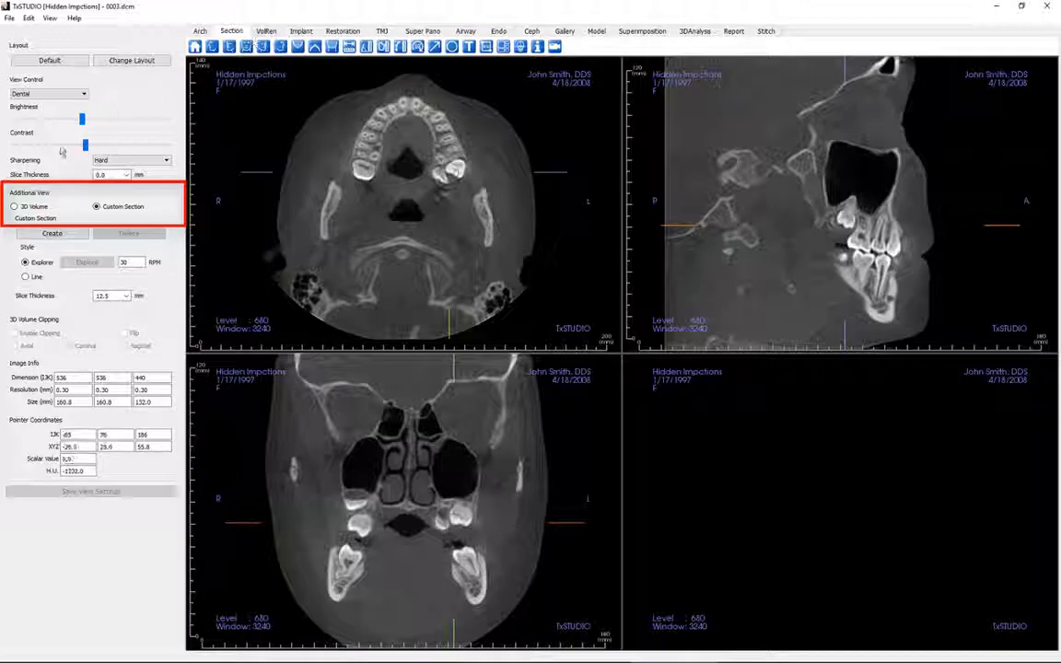
Step: Show the 3D volume as the additional view and adjust brightness and contrast to about level 560 and window 3660
left_click(14, 207)
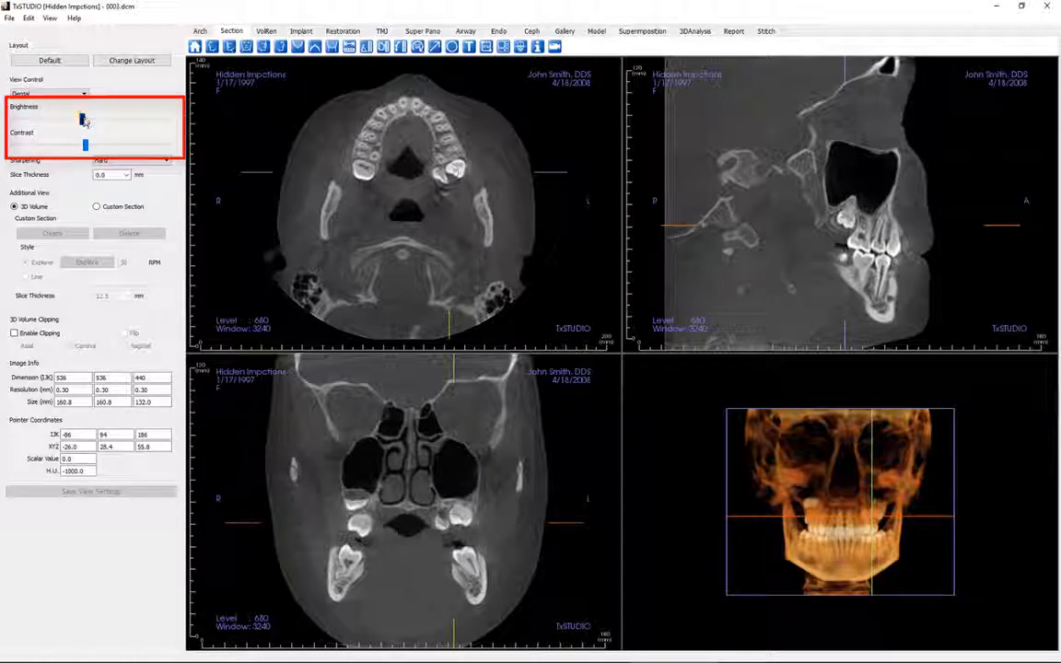
left_click_drag(85, 120, 77, 149)
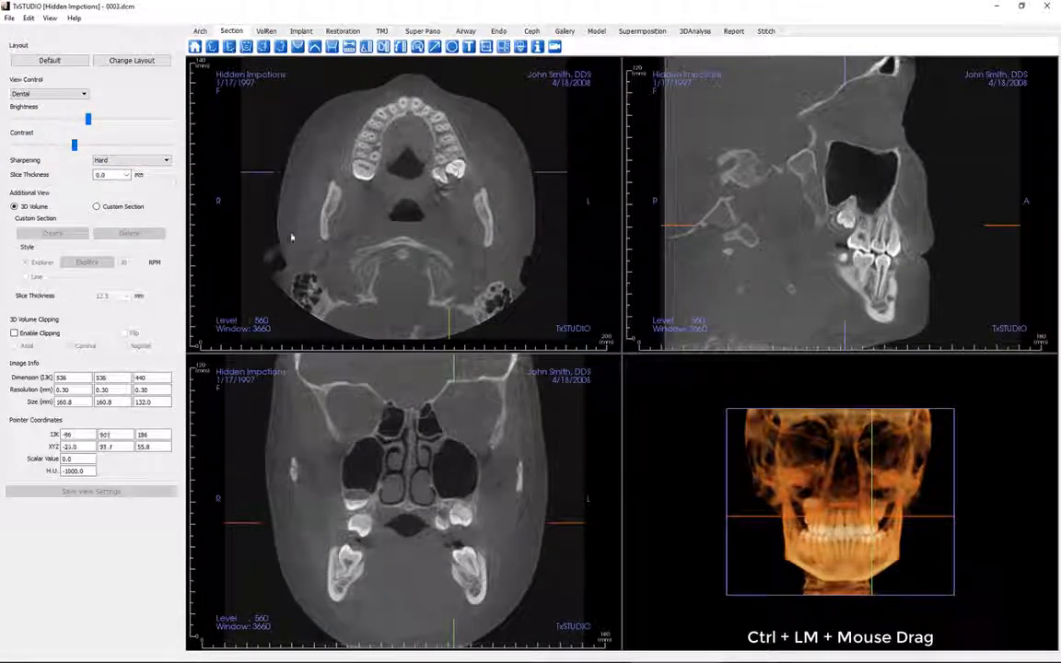
Step: Examine the 3D volume by zooming, panning, enlarging it to full view and back, and rotating it
scroll(560, 382, "down", 3)
left_click_drag(1001, 612, 977, 564, "ctrl")
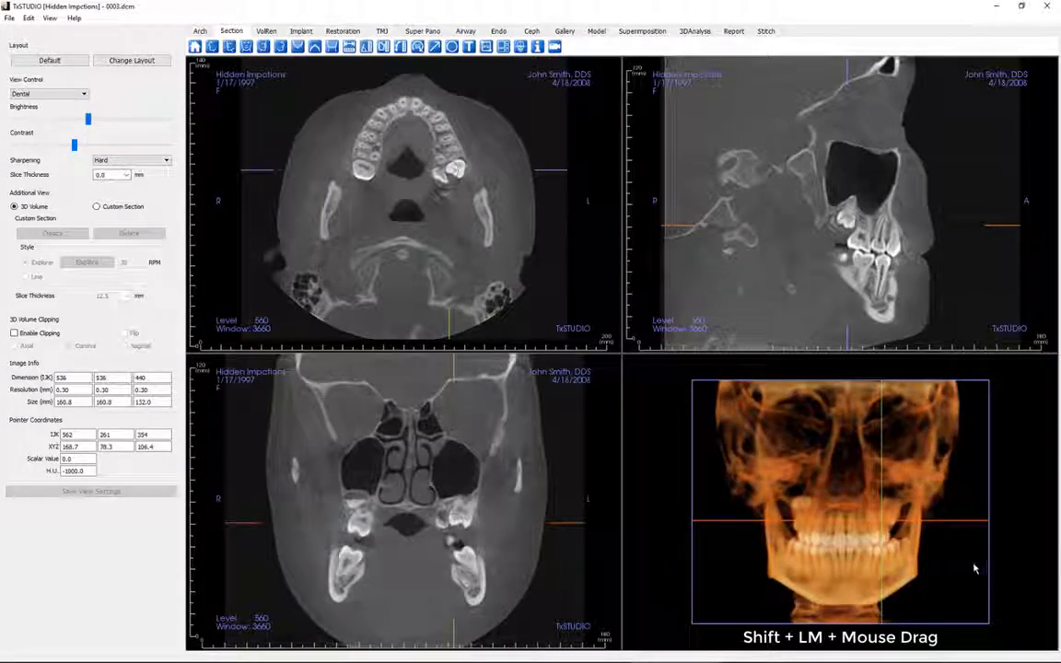
mouse_move(974, 568)
left_mouse_down("shift")
mouse_move(920, 568)
mouse_move(970, 566)
left_mouse_up("shift")
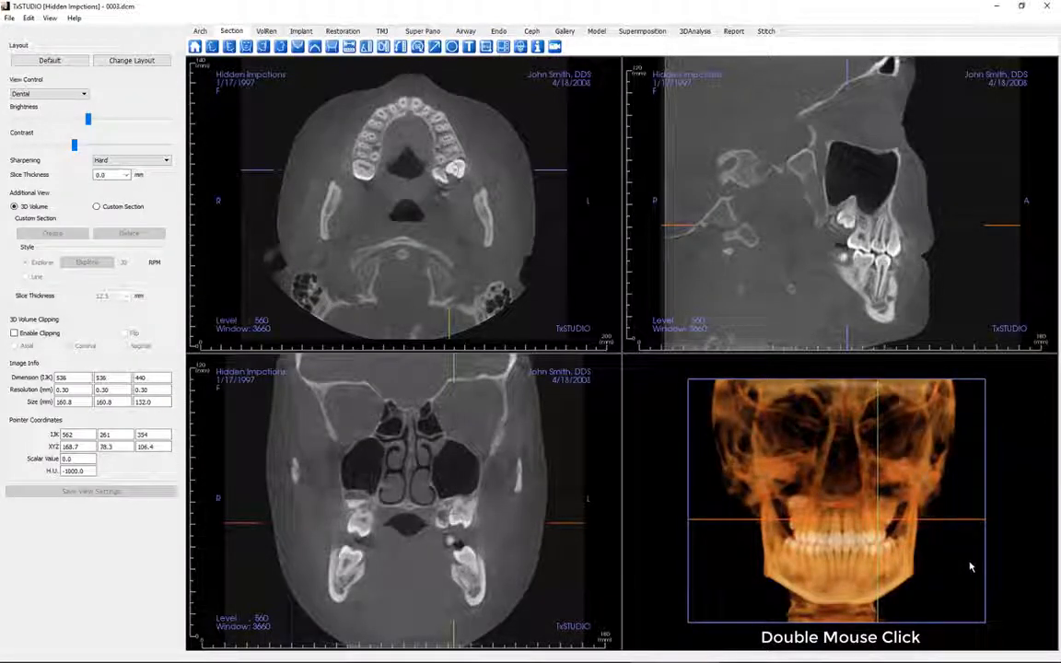
double_click(970, 567)
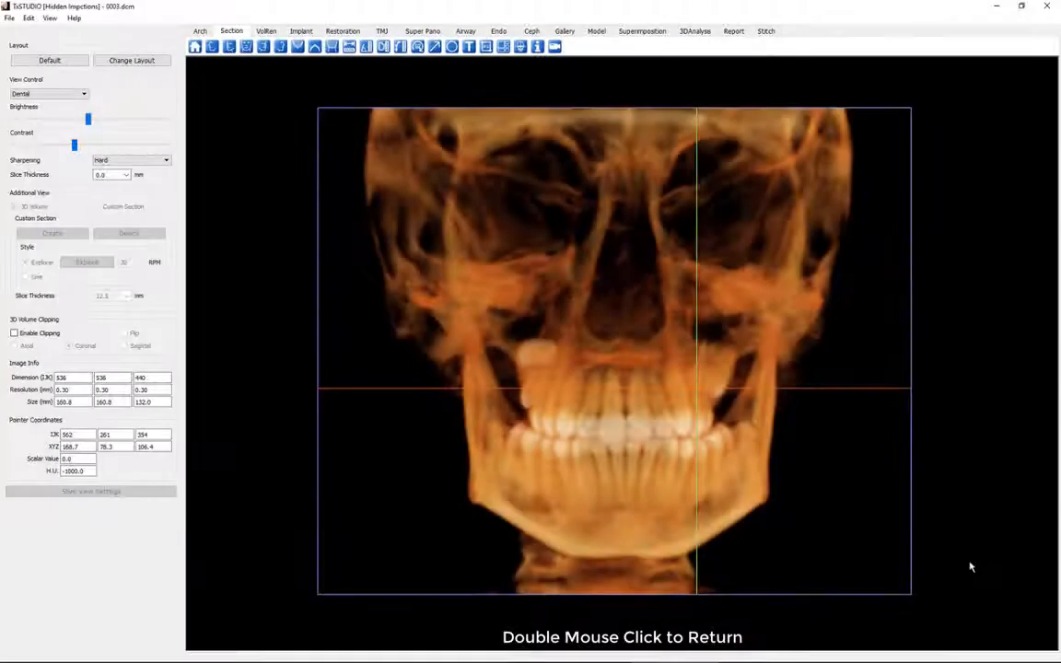
double_click(826, 545)
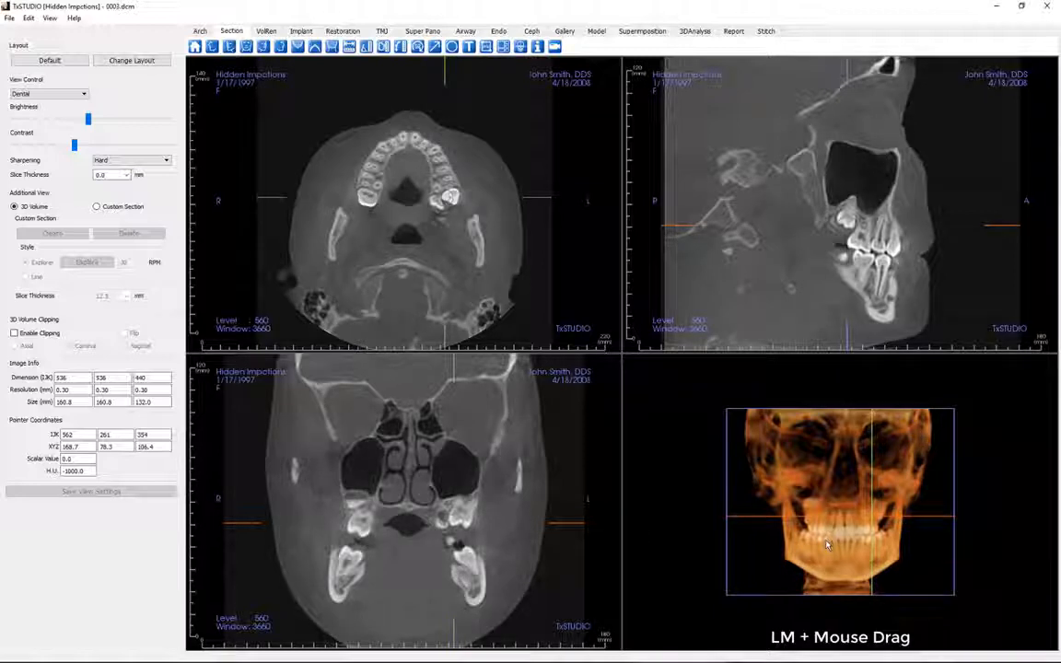
mouse_move(882, 533)
left_mouse_down()
mouse_move(817, 529)
mouse_move(878, 532)
left_mouse_up()
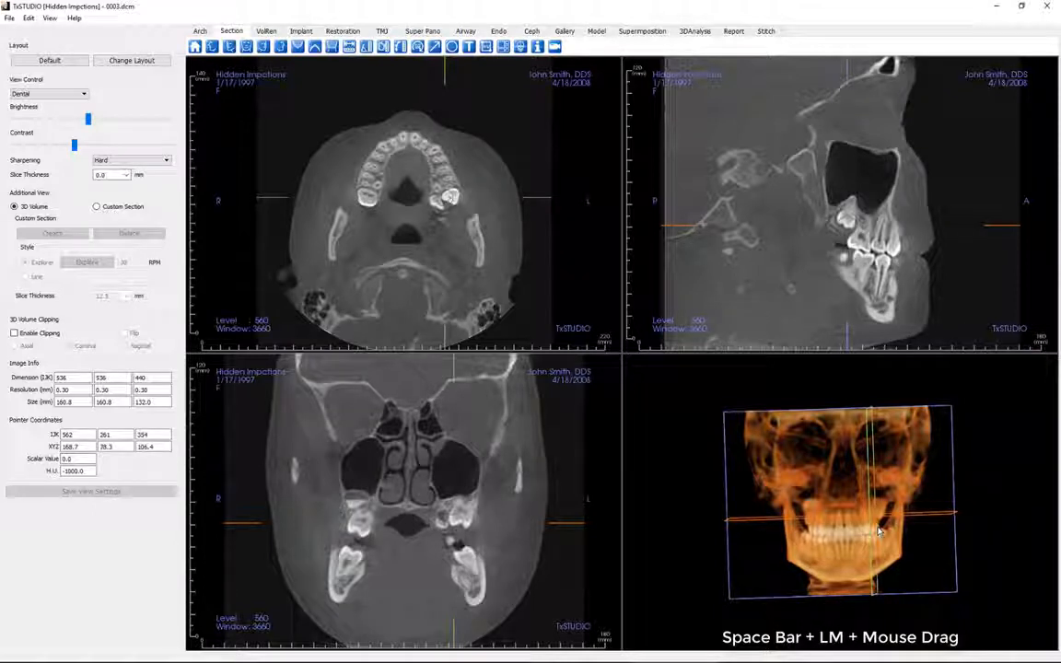
mouse_move(879, 532)
left_mouse_down()
mouse_move(820, 528)
mouse_move(886, 537)
left_mouse_up()
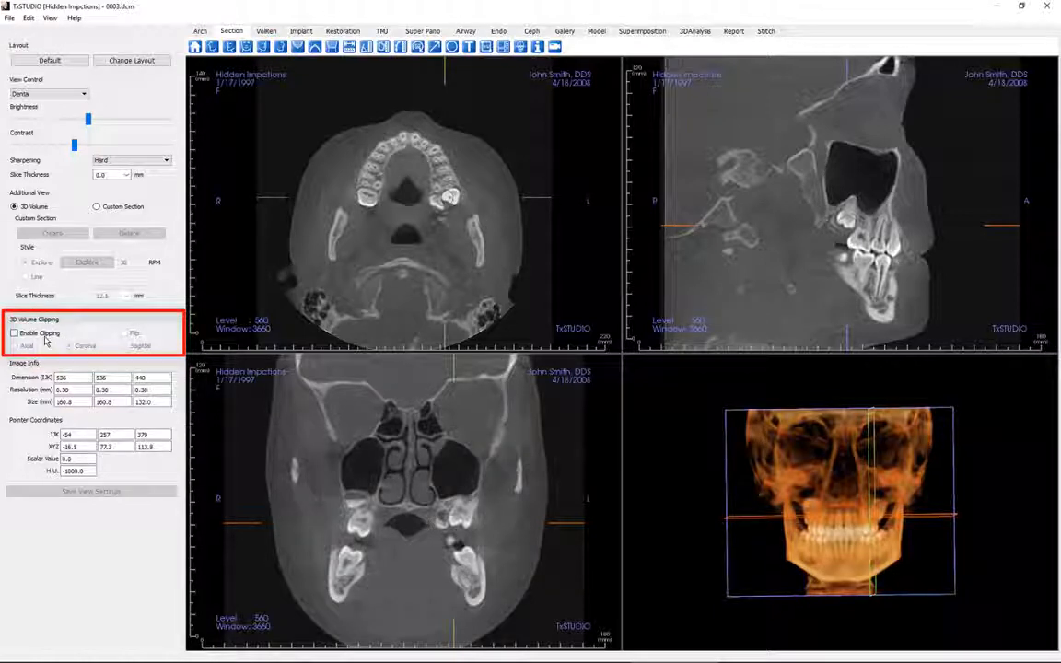
Step: Enable clipping on the 3D volume, compare axial and coronal cuts, and inspect the skull from the side with a sagittal cut
left_click(16, 333)
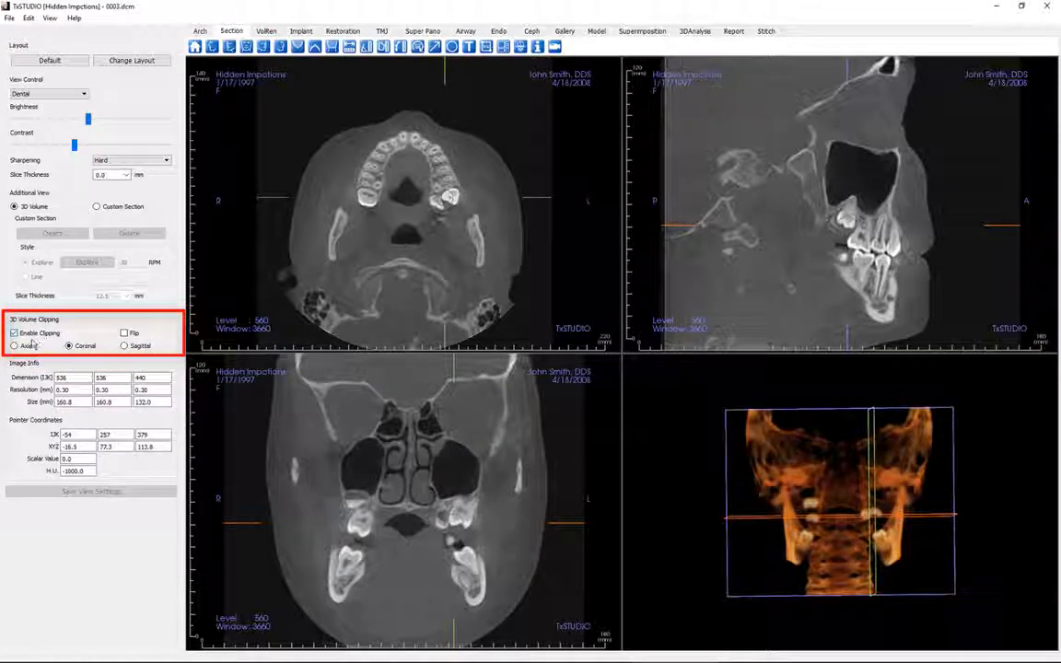
left_click(16, 345)
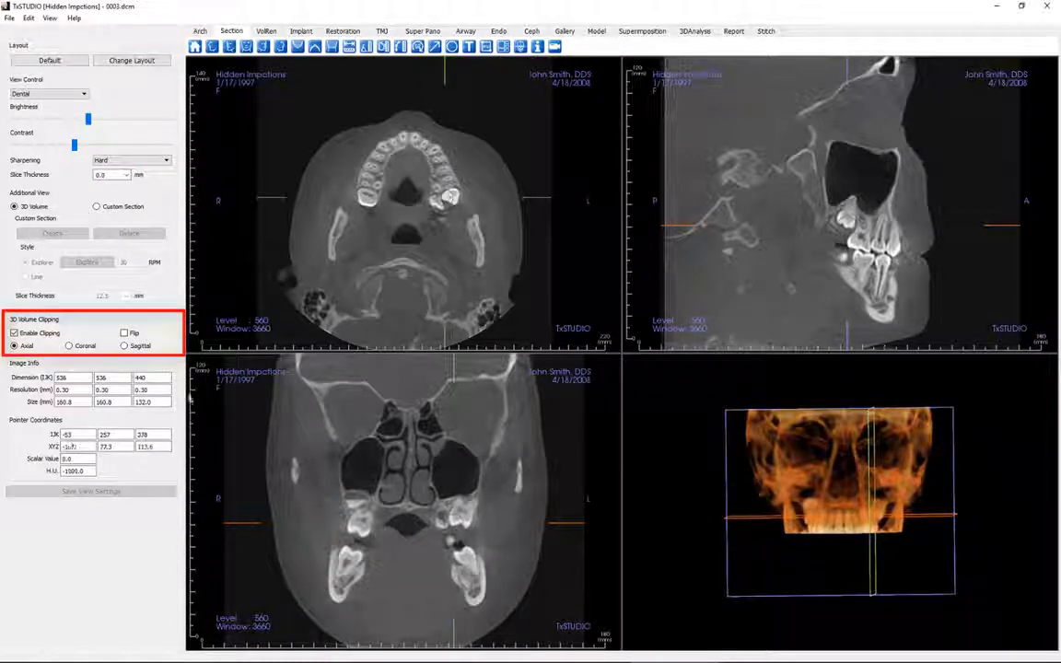
left_click(69, 346)
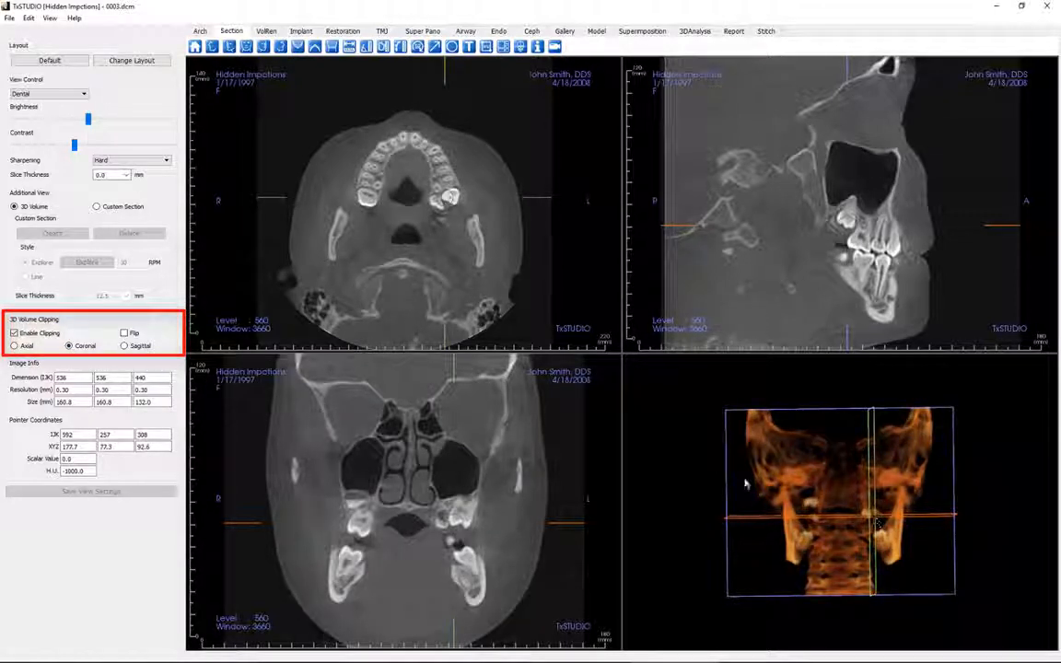
left_click(124, 345)
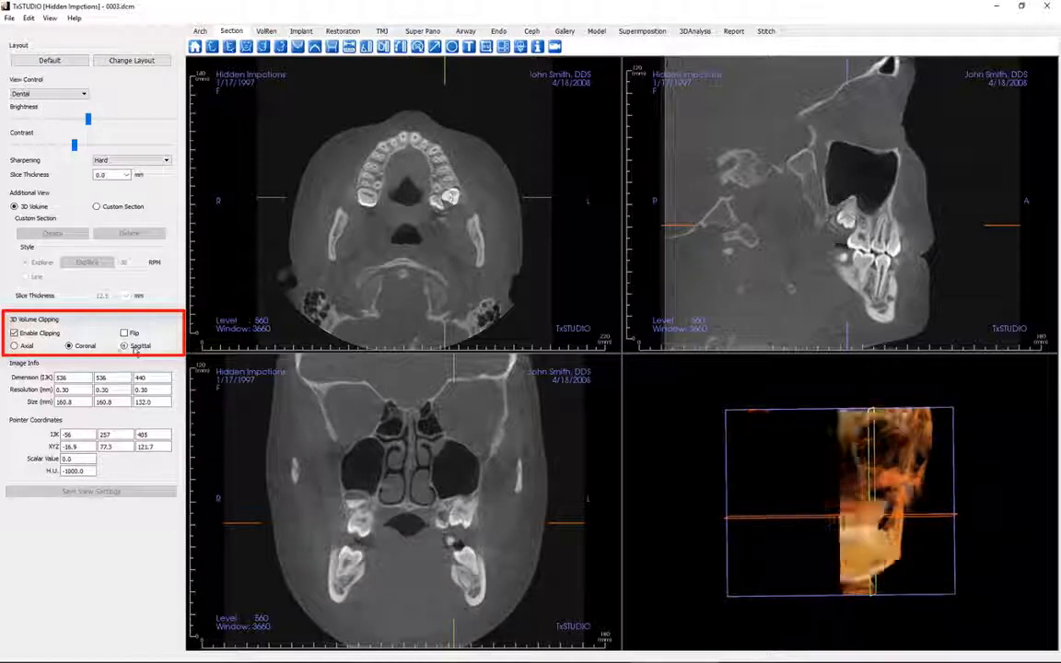
scroll(911, 585, "down", 3)
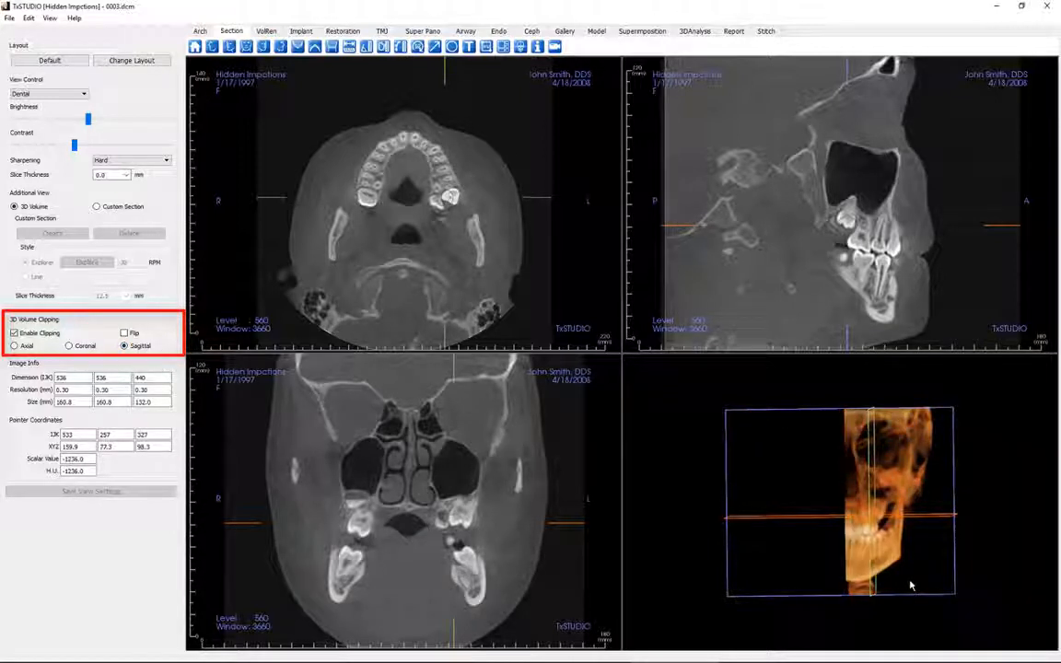
left_click_drag(781, 568, 959, 497)
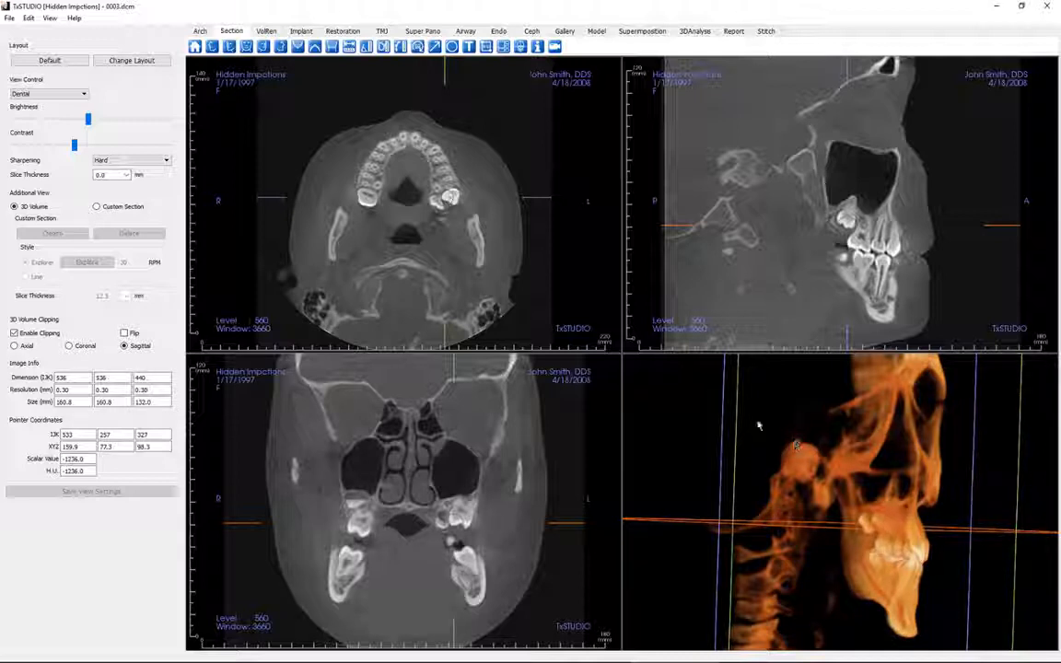
scroll(501, 236, "down", 4)
scroll(502, 235, "up", 5)
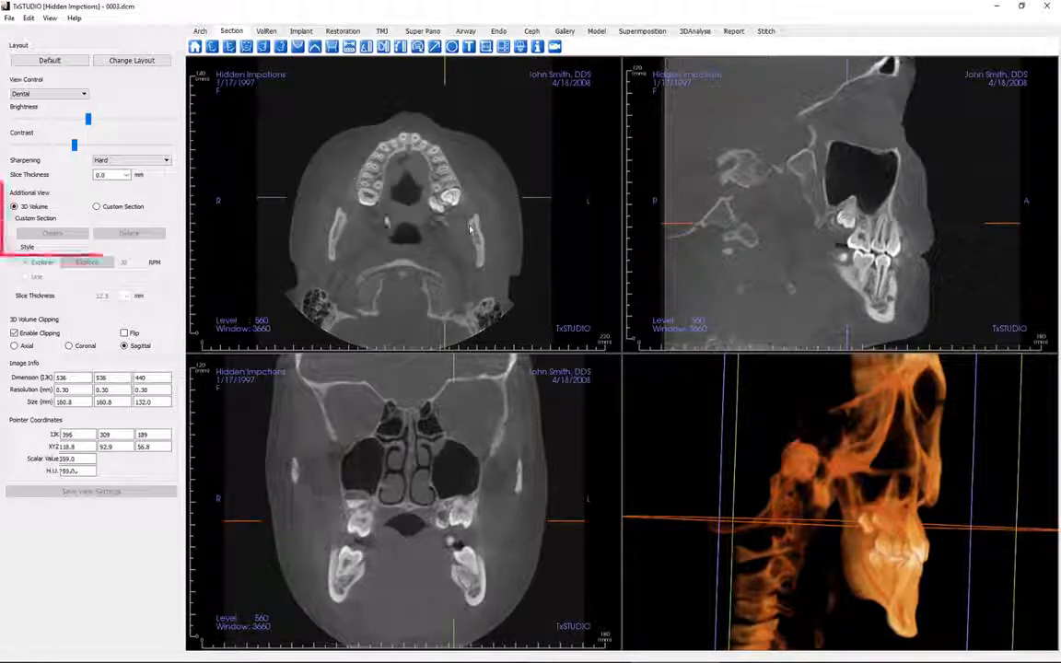
Step: Switch the additional view to a custom section and create one along the patient's left upper tooth row in the axial view, adjusting its placement
left_click(97, 208)
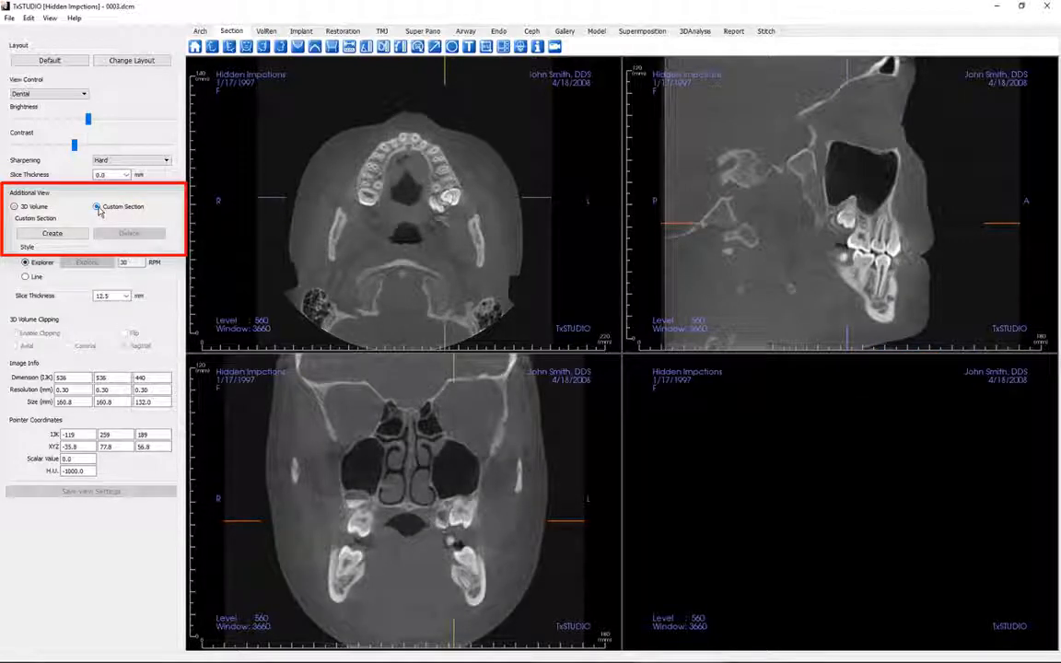
left_click(63, 236)
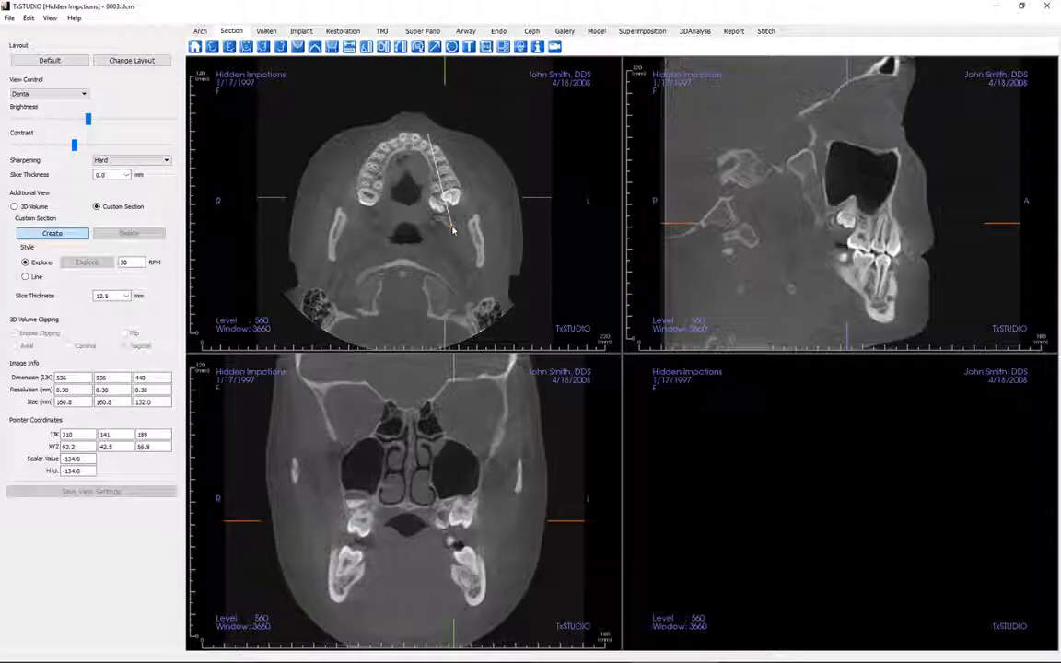
left_click(452, 231)
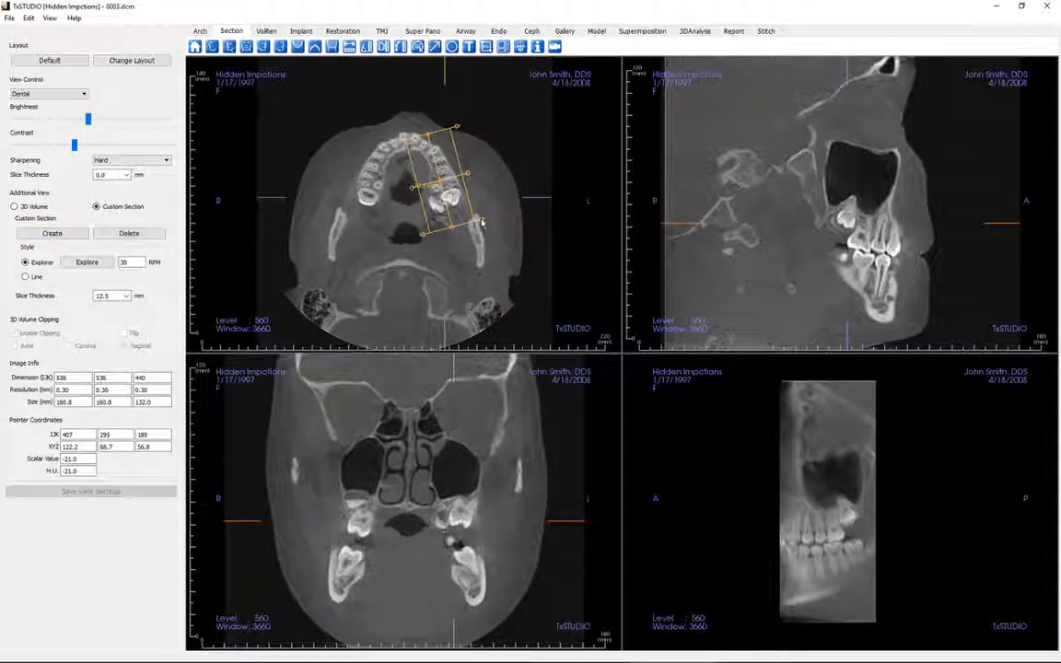
left_click_drag(481, 220, 433, 188)
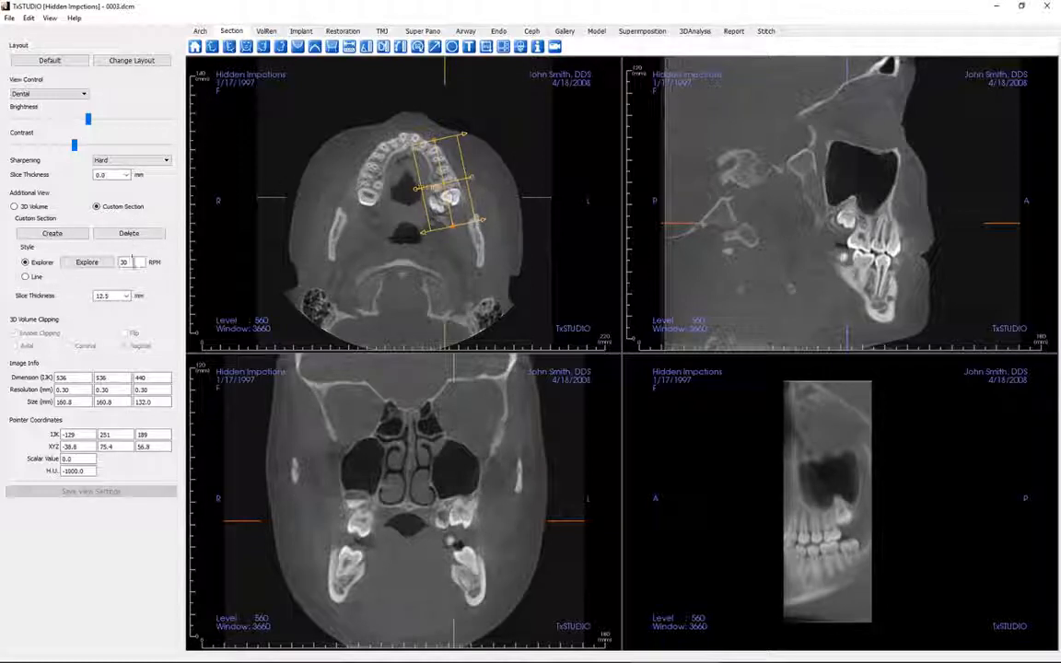
Step: Try slice thicknesses of 0.0 and 12 mm on the custom section and narrow its box to about 6 mm
left_click(126, 296)
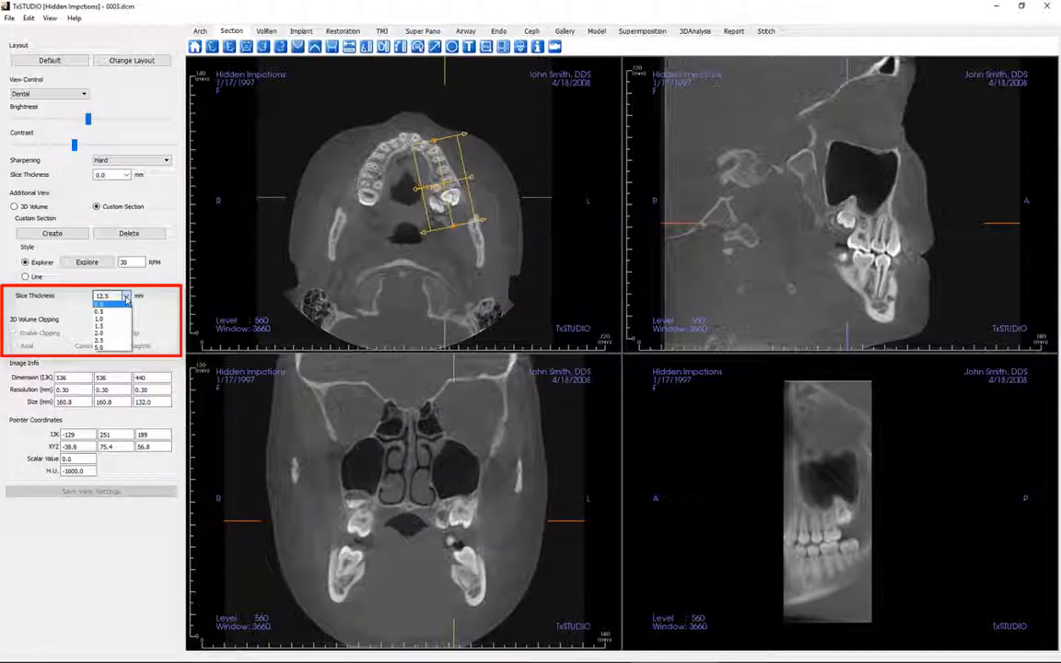
left_click(124, 303)
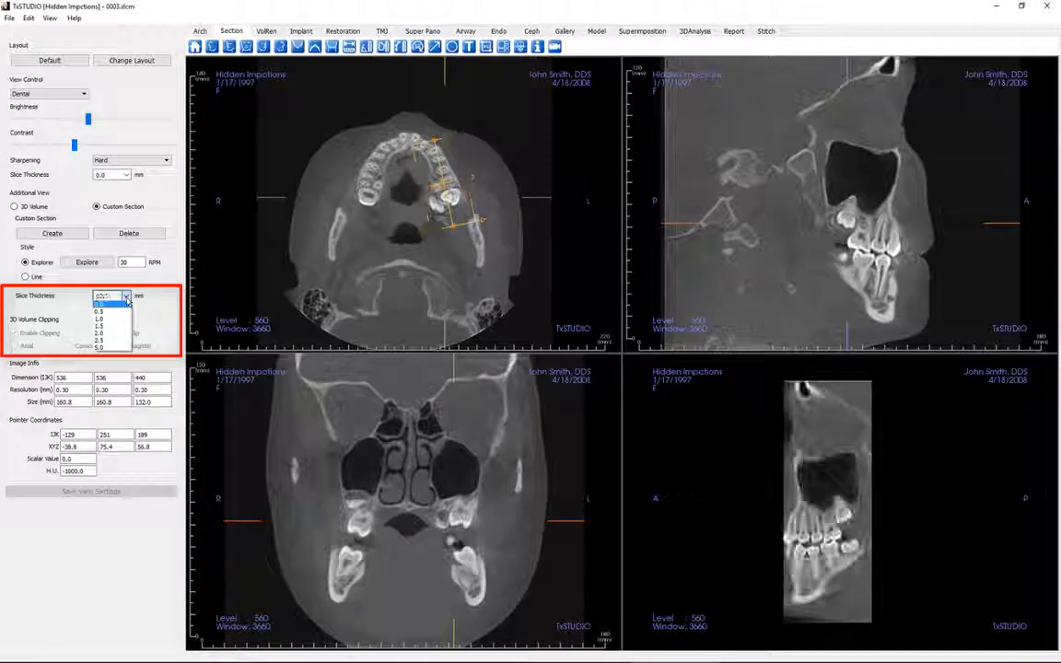
left_click(107, 293)
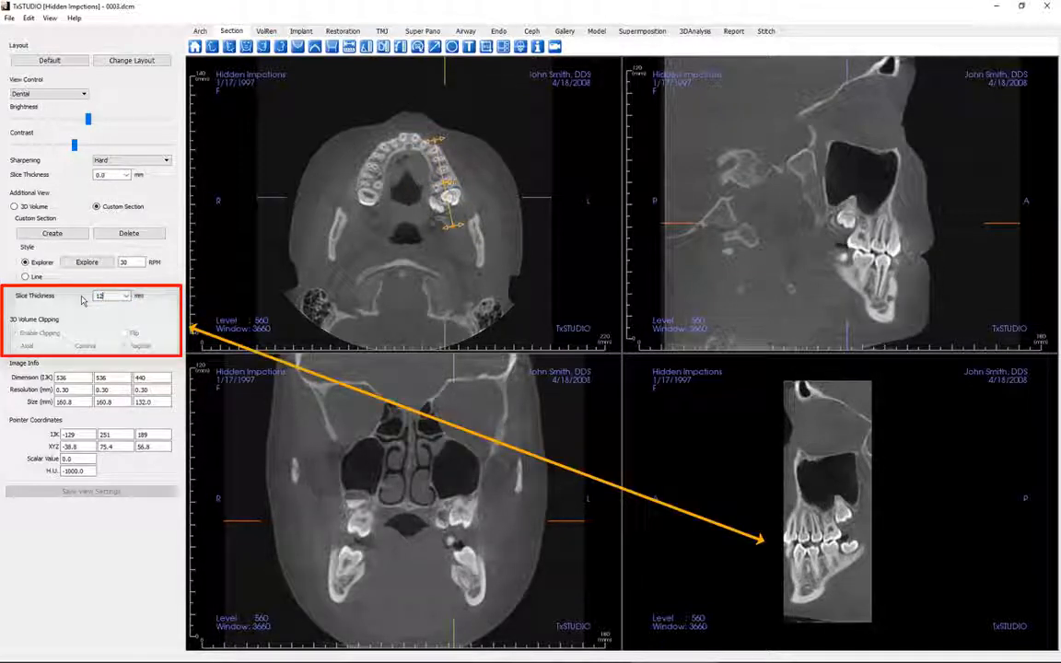
type("12")
key("Return")
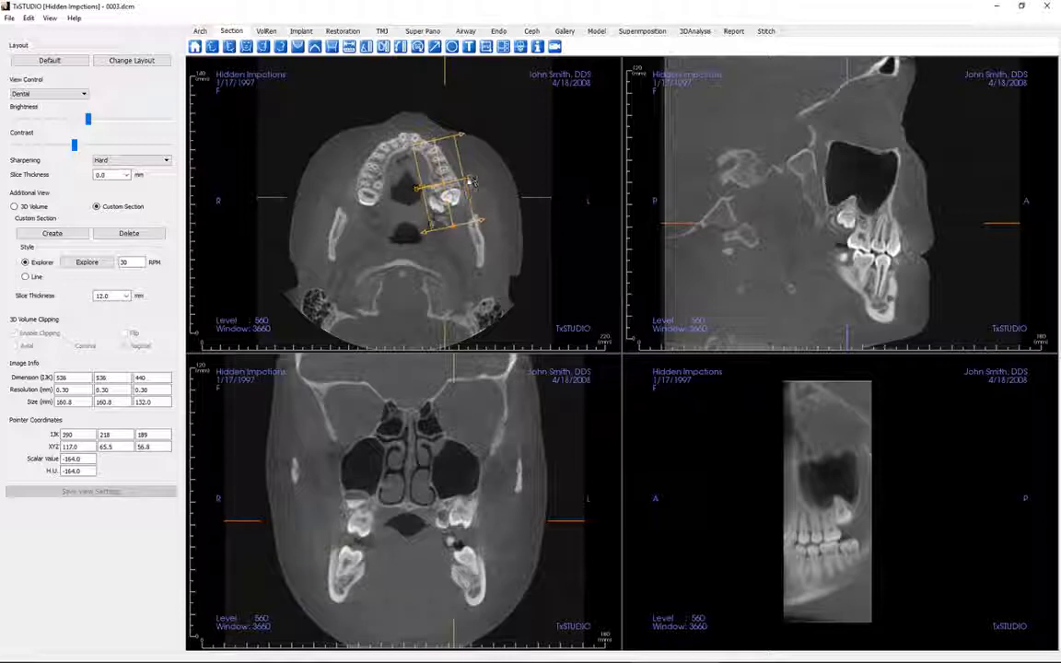
left_click_drag(471, 178, 458, 181)
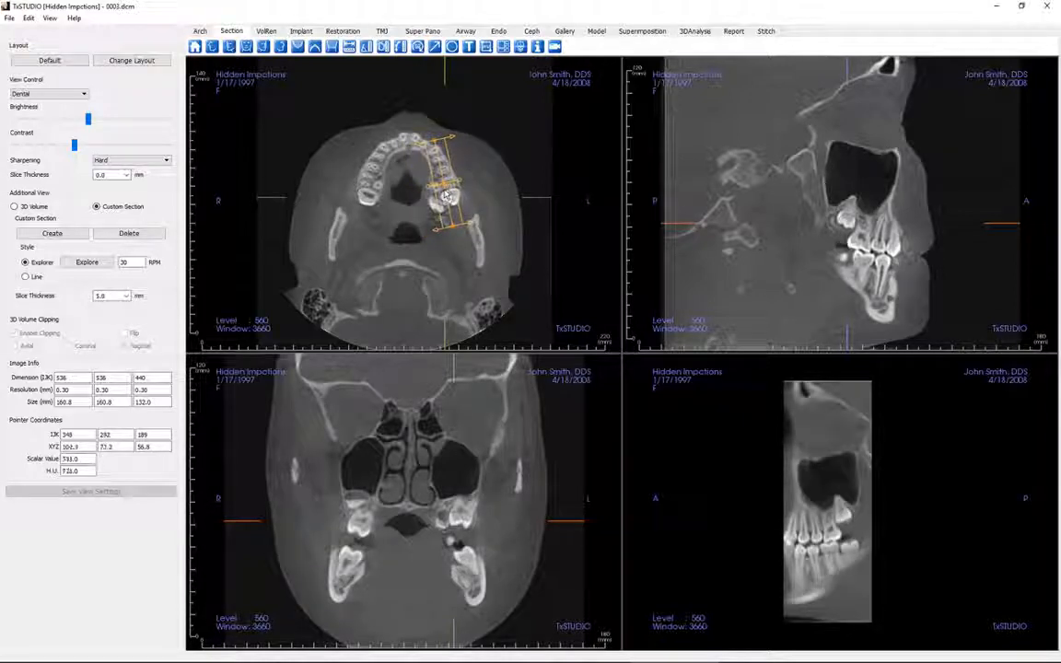
Step: Measure a distance across the axial slice from the right jaw ramus to the left one and move its label beside the jaw
left_click(351, 49)
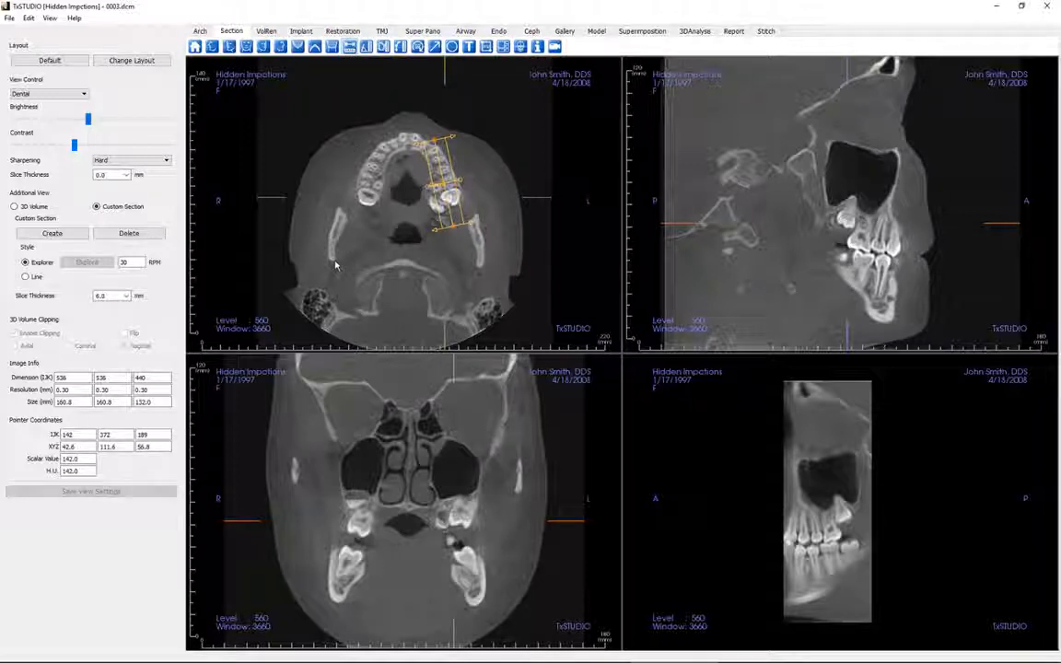
left_click_drag(330, 263, 486, 264)
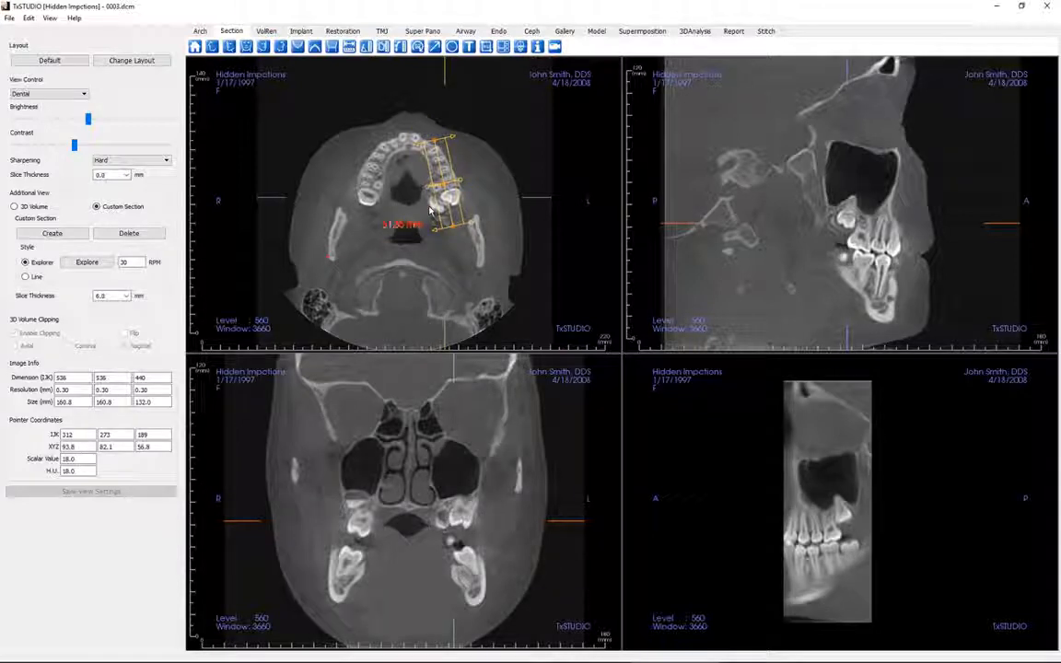
left_click(427, 221)
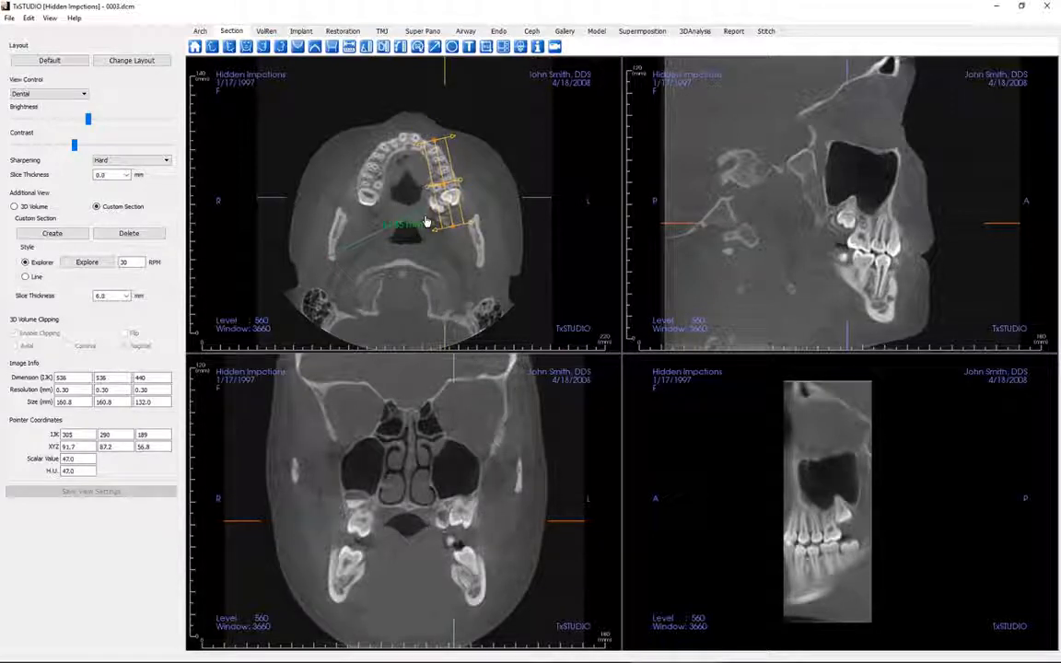
left_click_drag(408, 228, 309, 263)
left_click(323, 274)
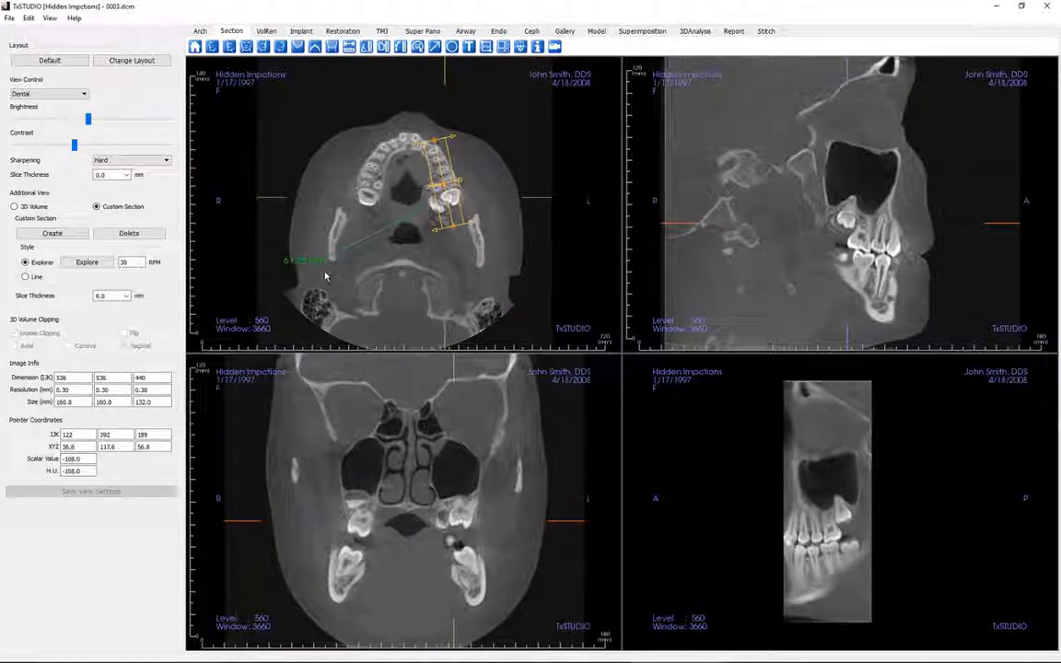
Step: Delete the distance measurement from the axial view
left_click(316, 264)
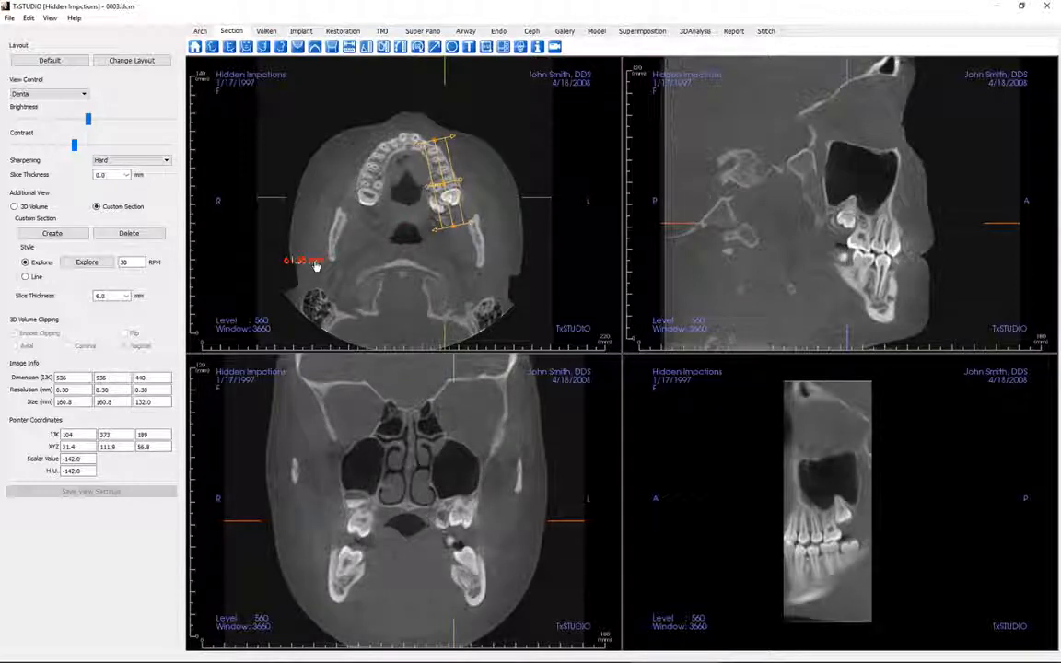
key("Delete")
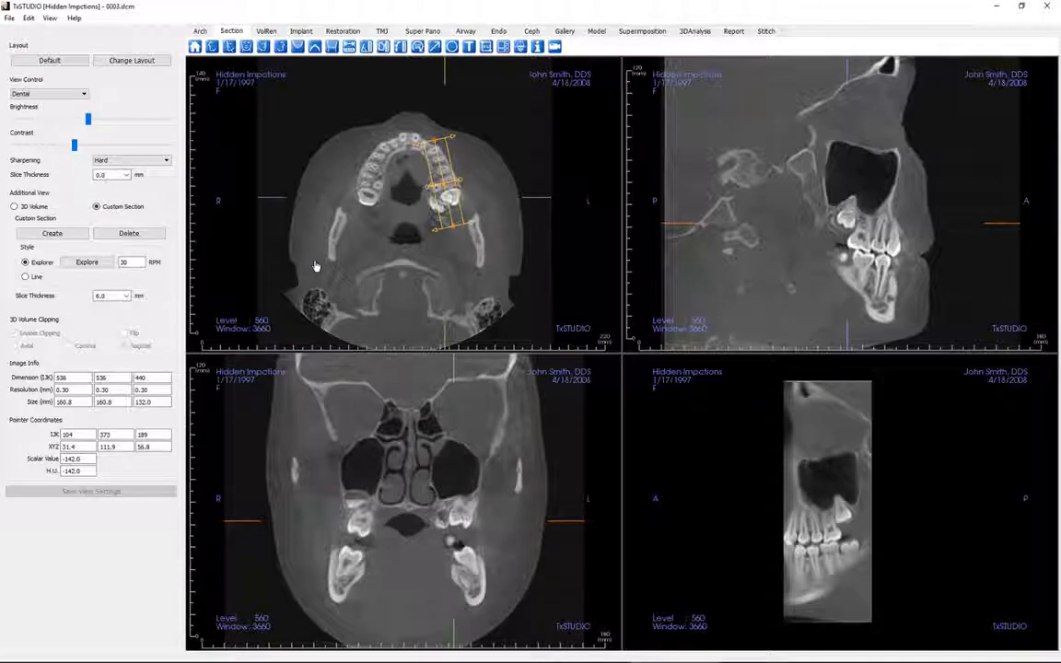
Step: Enable multiple distance measurement mode and cycling of the 2D distance measurement color in the display preferences
left_click(11, 18)
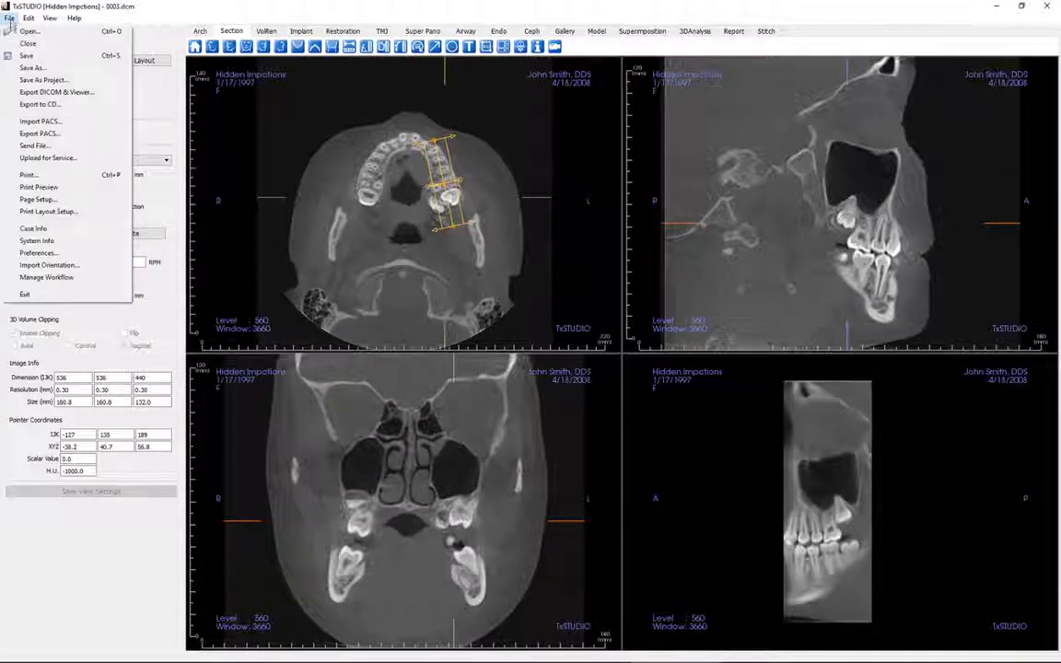
left_click(38, 252)
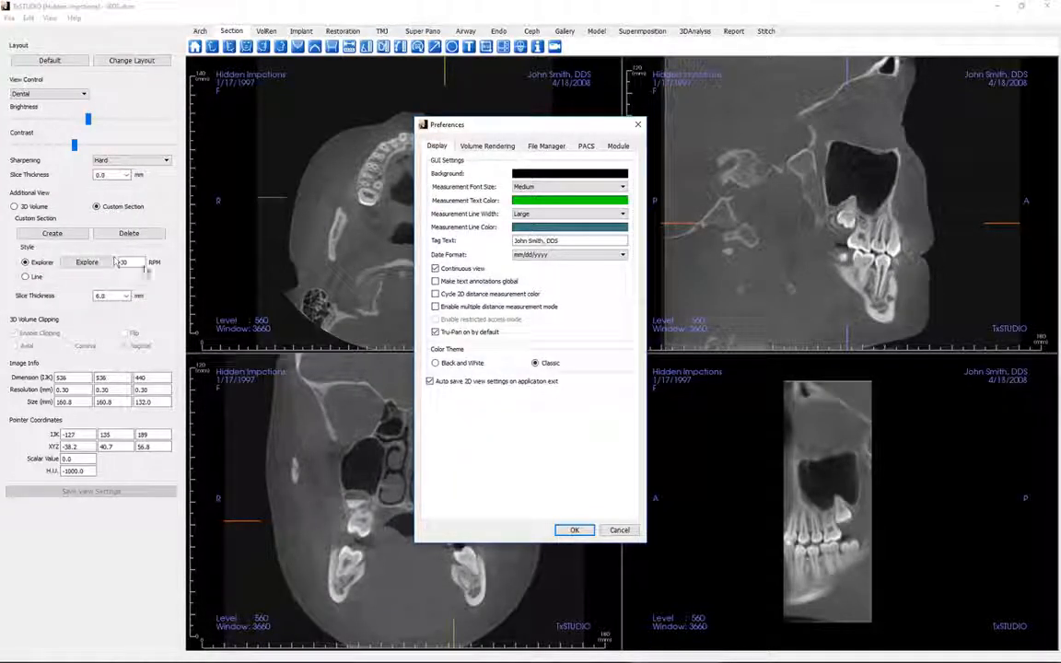
left_click(437, 308)
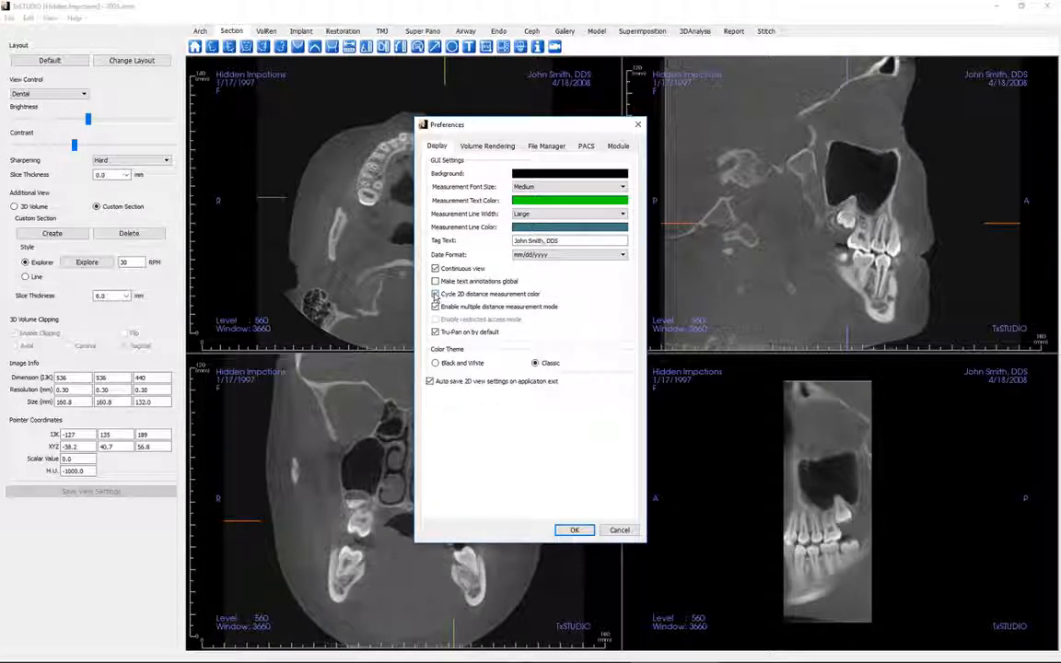
left_click(574, 530)
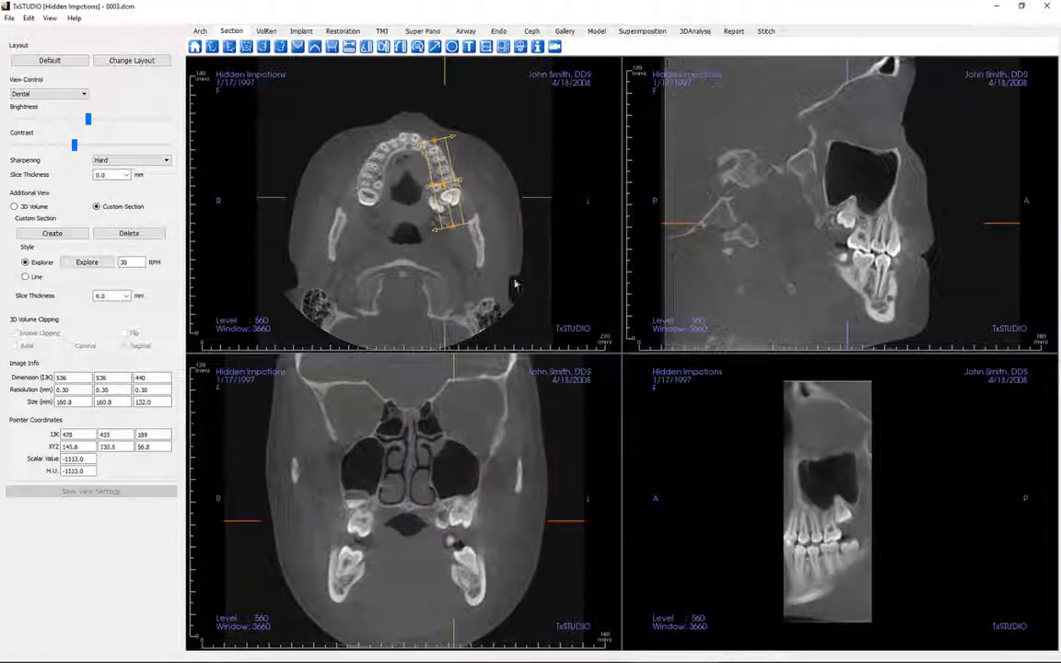
Step: Measure three parallel horizontal distances one below another across the posterior part of the axial slice
left_click(350, 47)
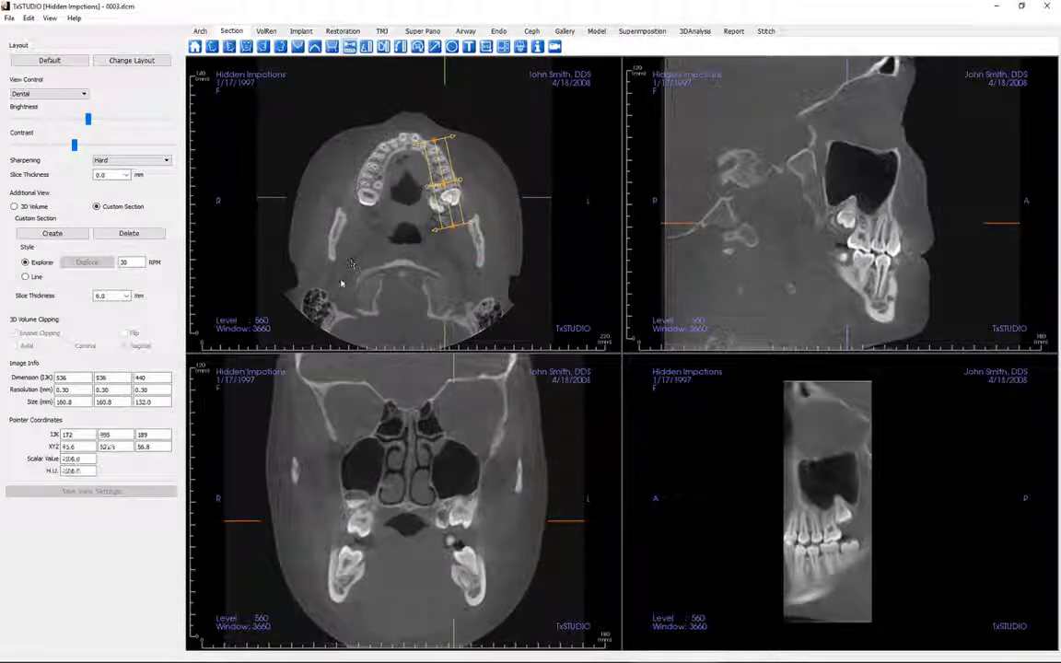
left_click_drag(340, 281, 493, 277)
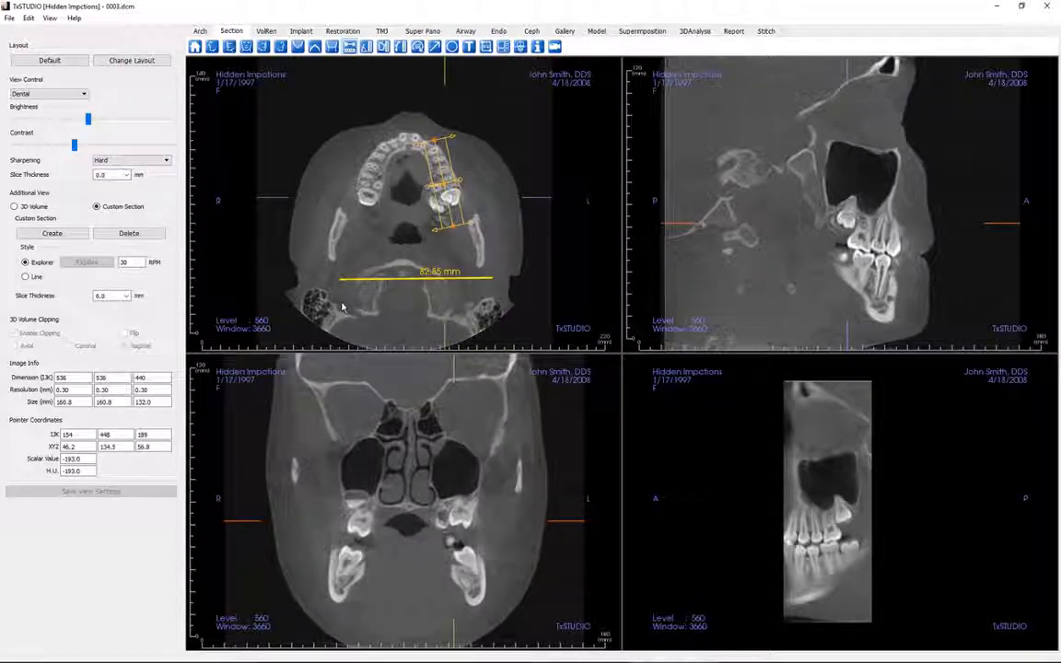
left_click_drag(340, 302, 490, 301)
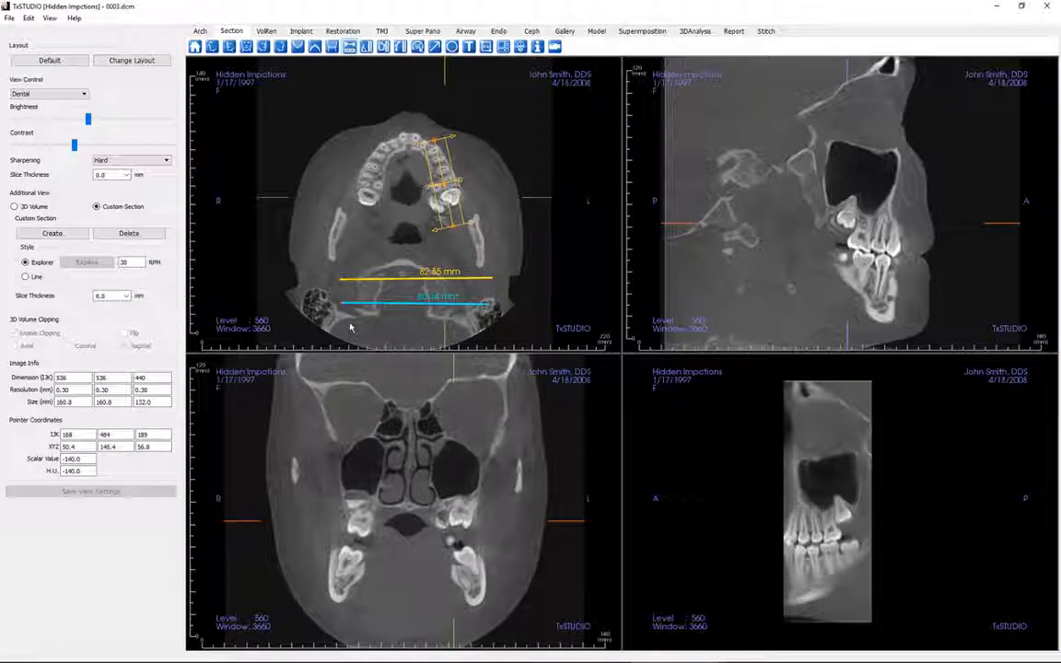
left_click_drag(348, 322, 485, 323)
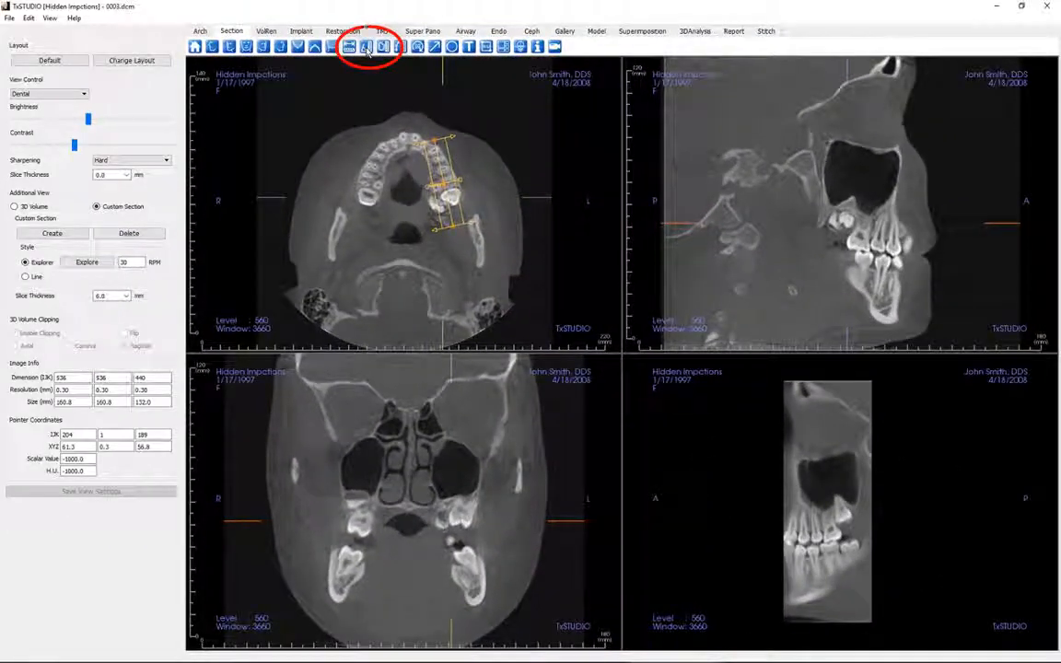
Step: Measure an angle between a vertical and a horizontal leg behind the right jaw on the axial slice and delete it
left_click(367, 51)
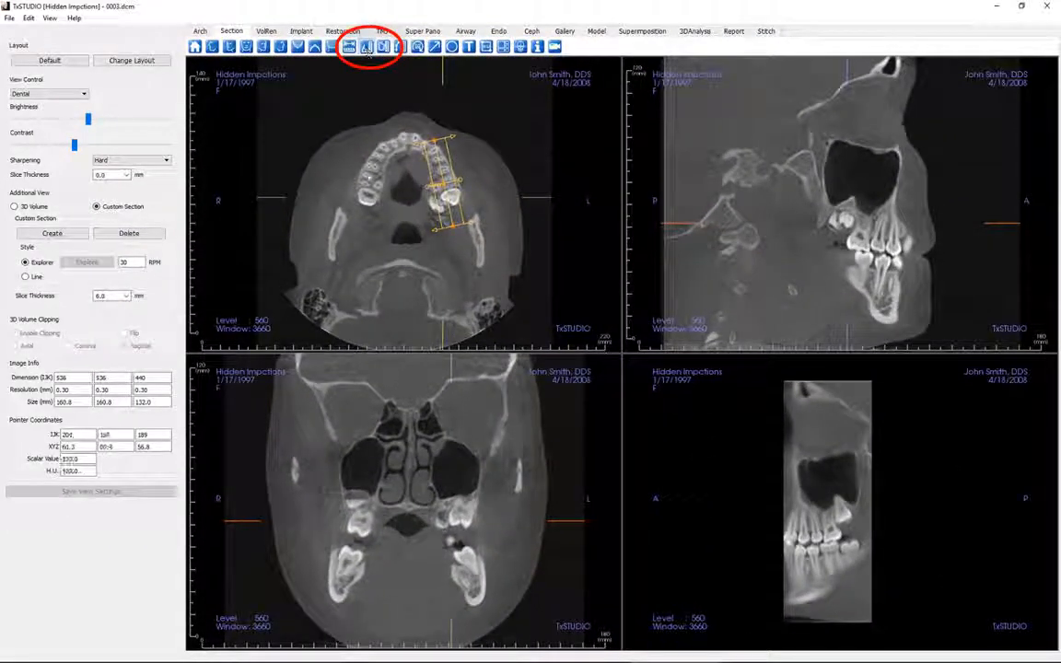
scroll(360, 246, "up", 3)
left_click(358, 245)
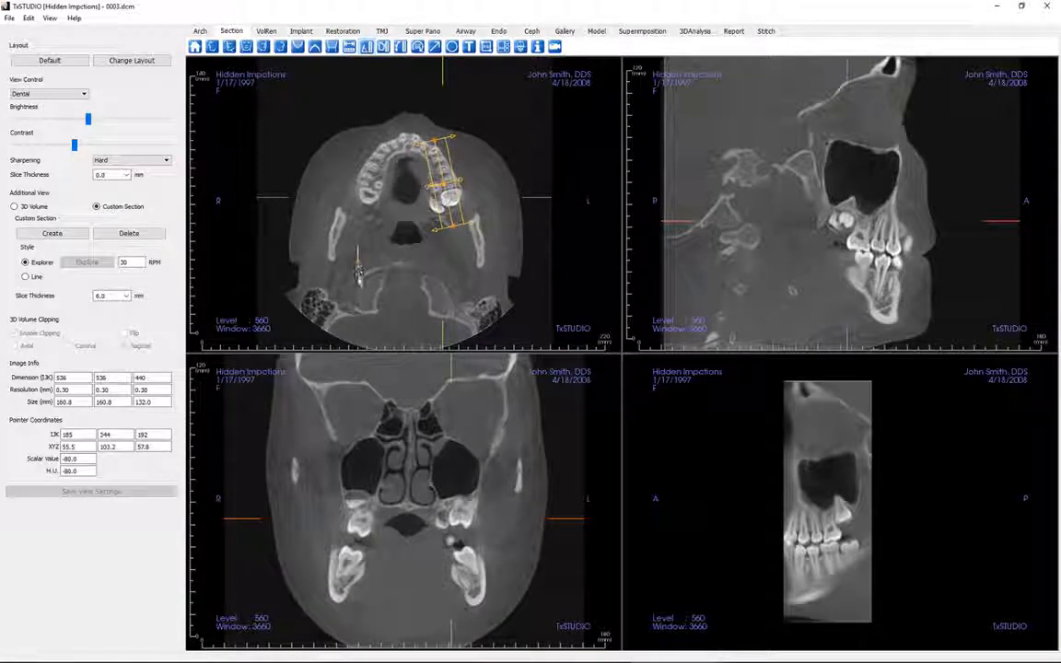
left_click(358, 291)
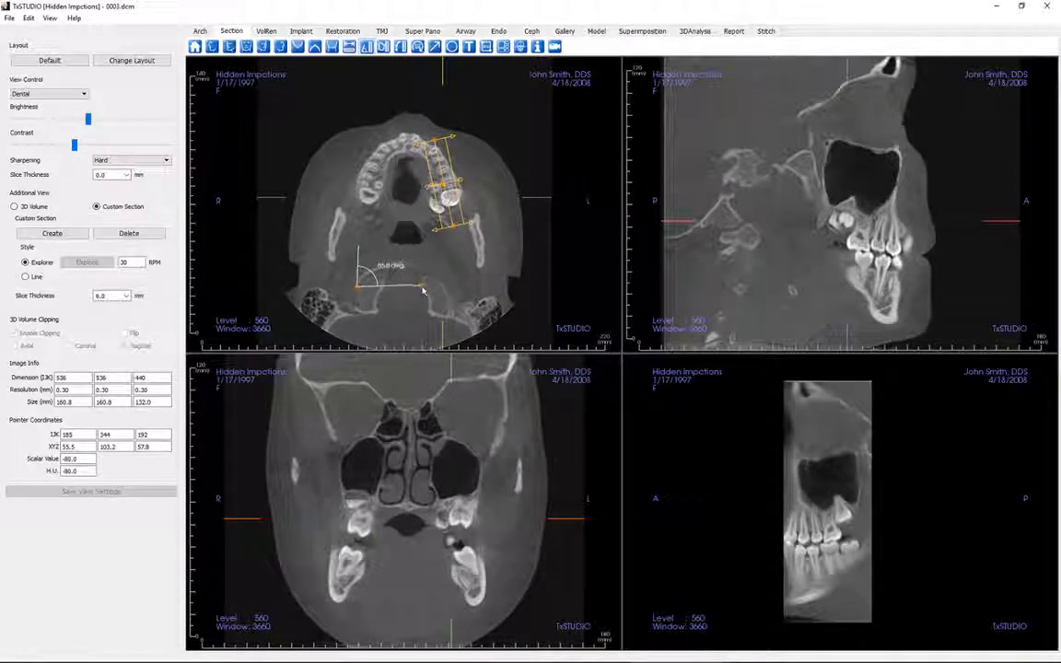
left_click(422, 291)
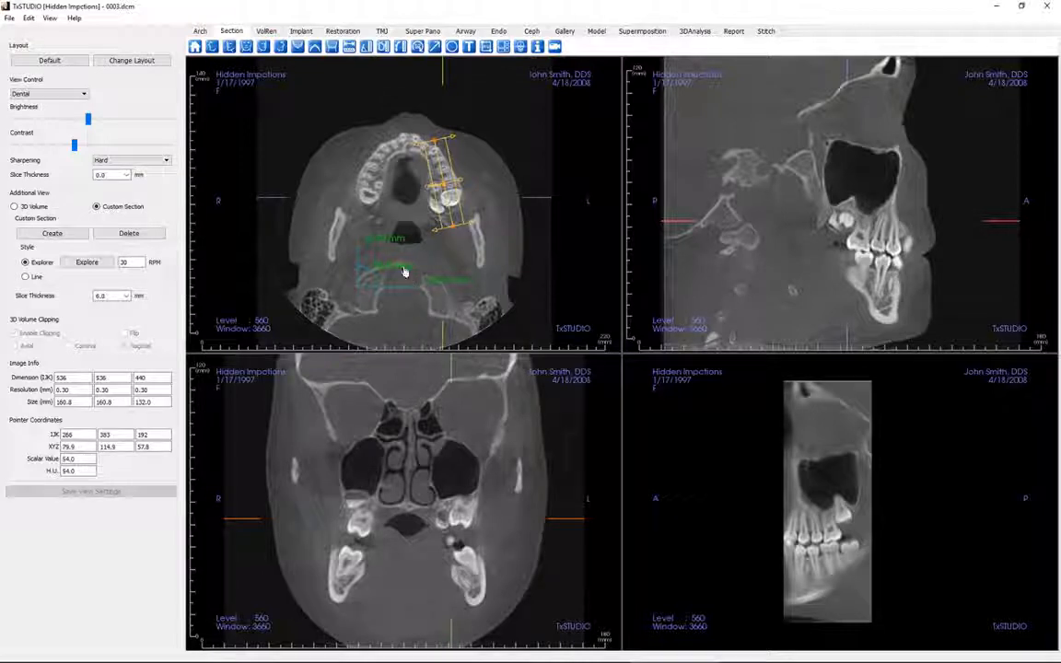
left_click(405, 271)
key("Delete")
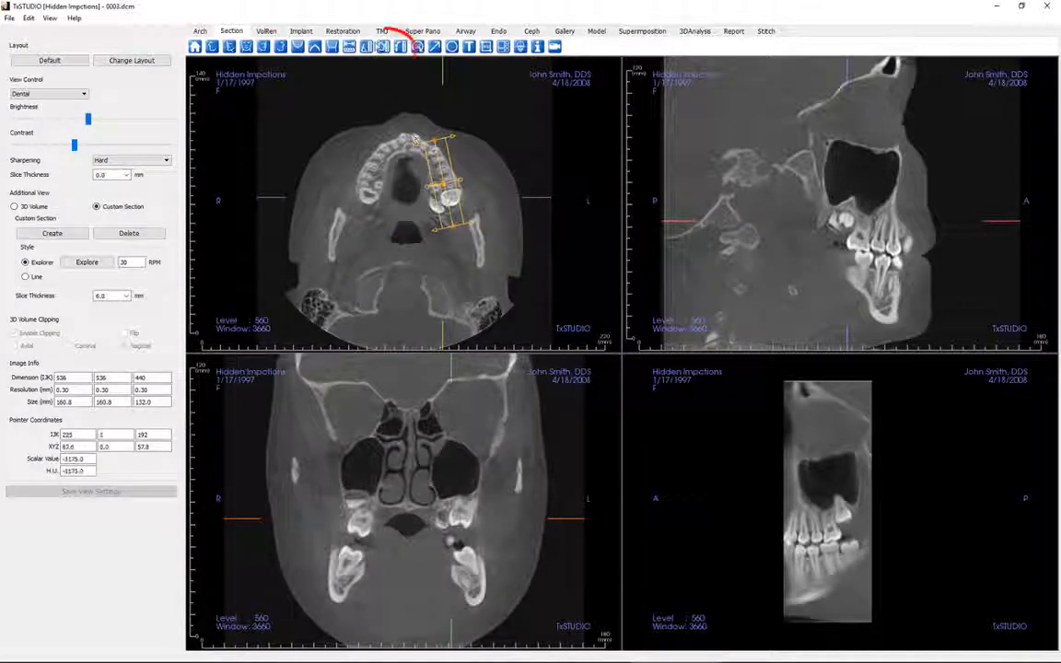
Step: Measure an open three-segment path with four points behind the airway on the axial slice
left_click(383, 48)
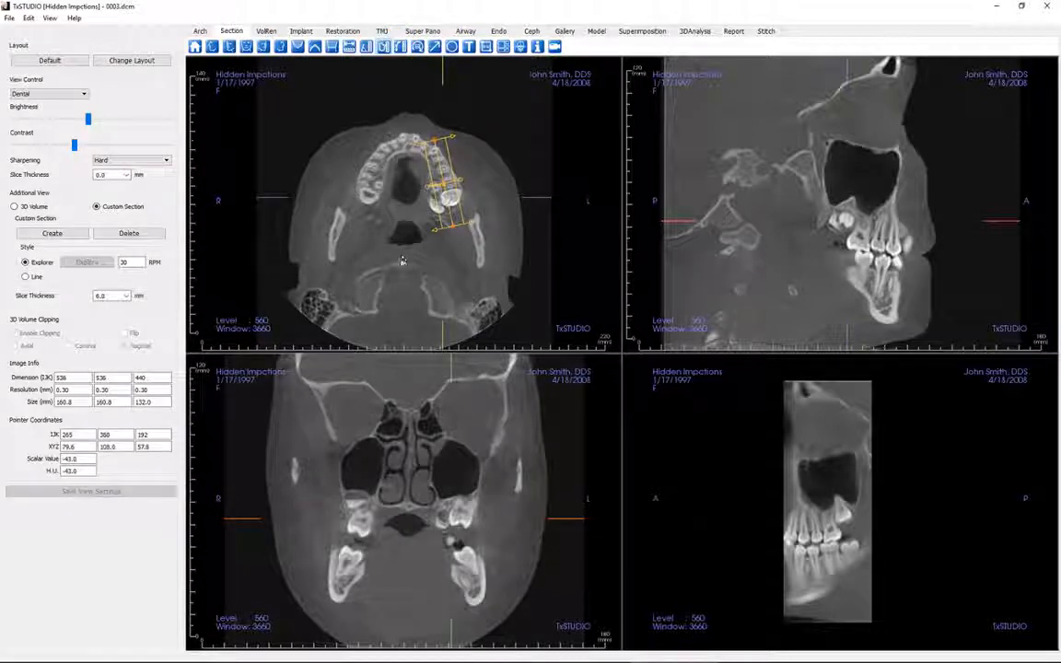
left_click(398, 261)
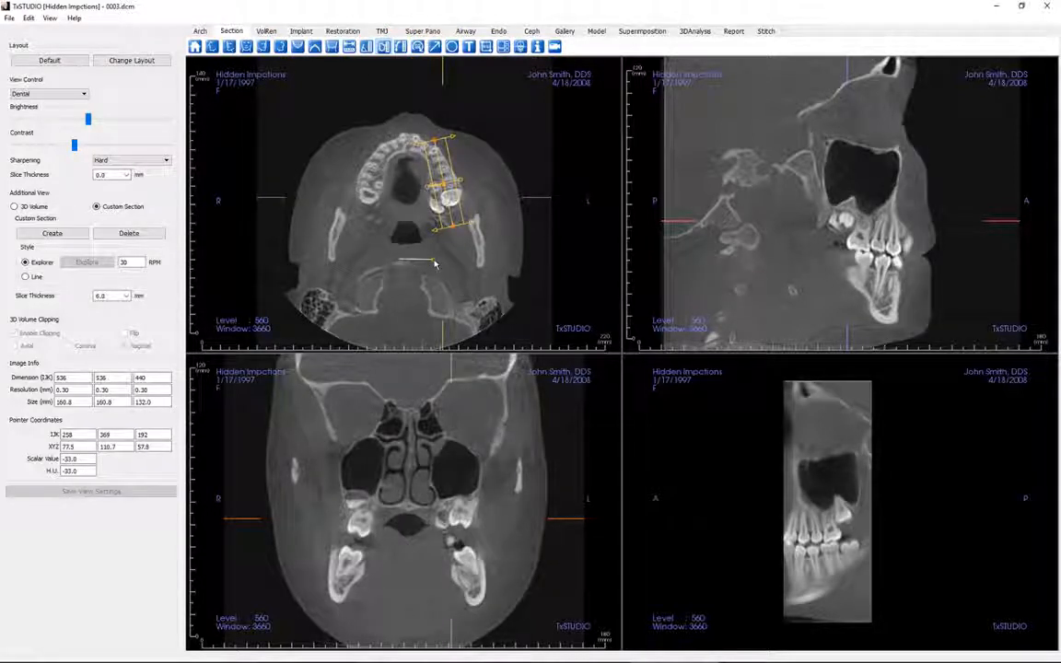
left_click(434, 262)
left_click(434, 296)
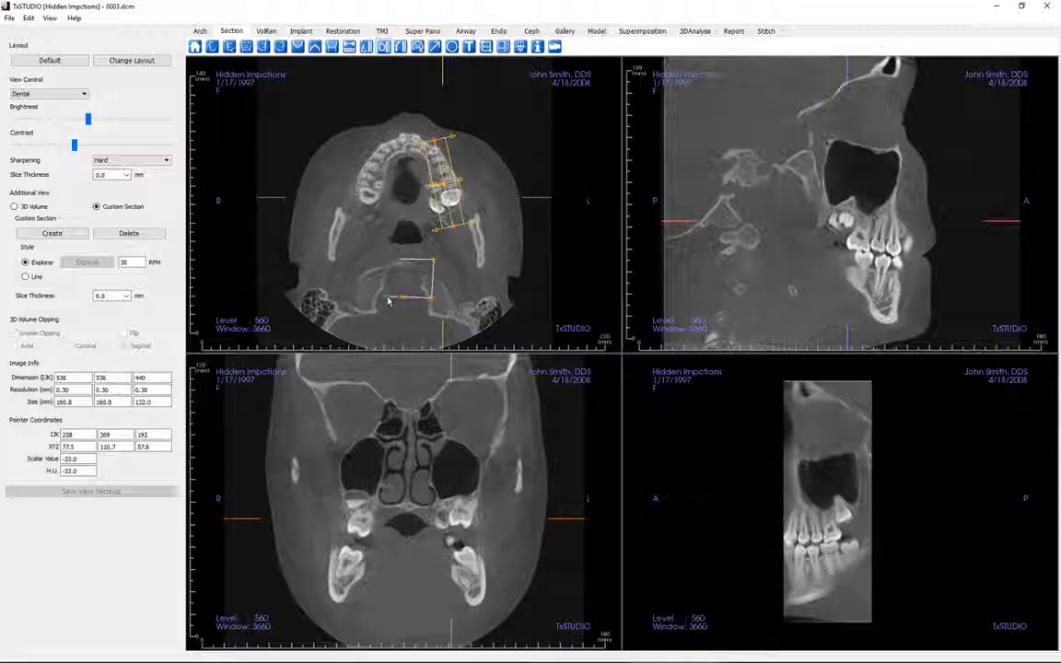
double_click(388, 299)
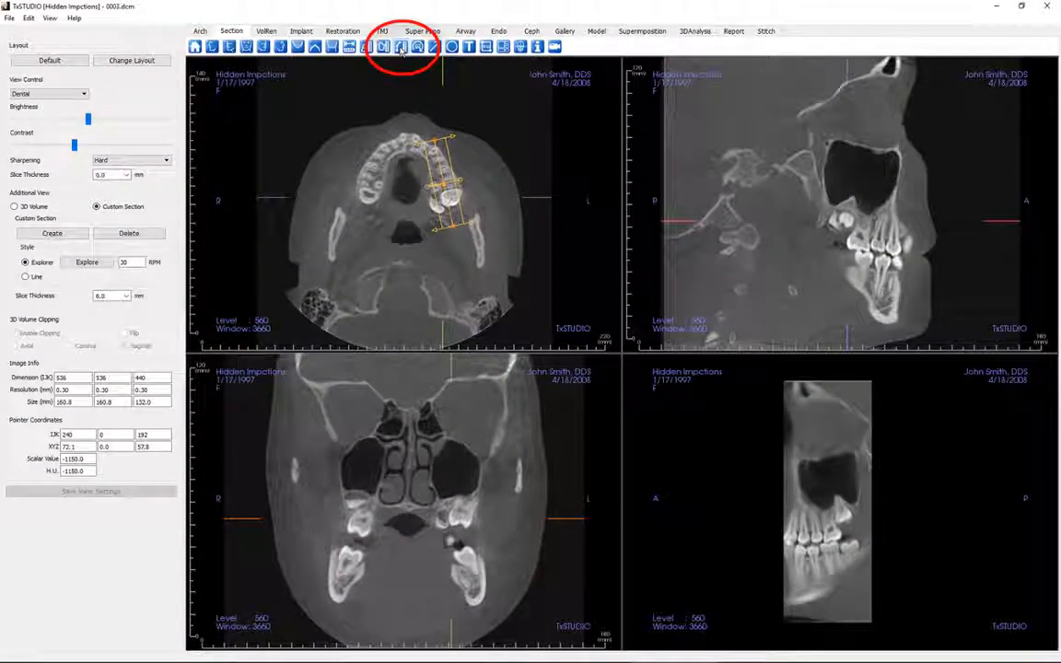
Step: Measure the length of the upper dental arch on the axial slice by tracing it from the right molars to behind the left molars
left_click(401, 47)
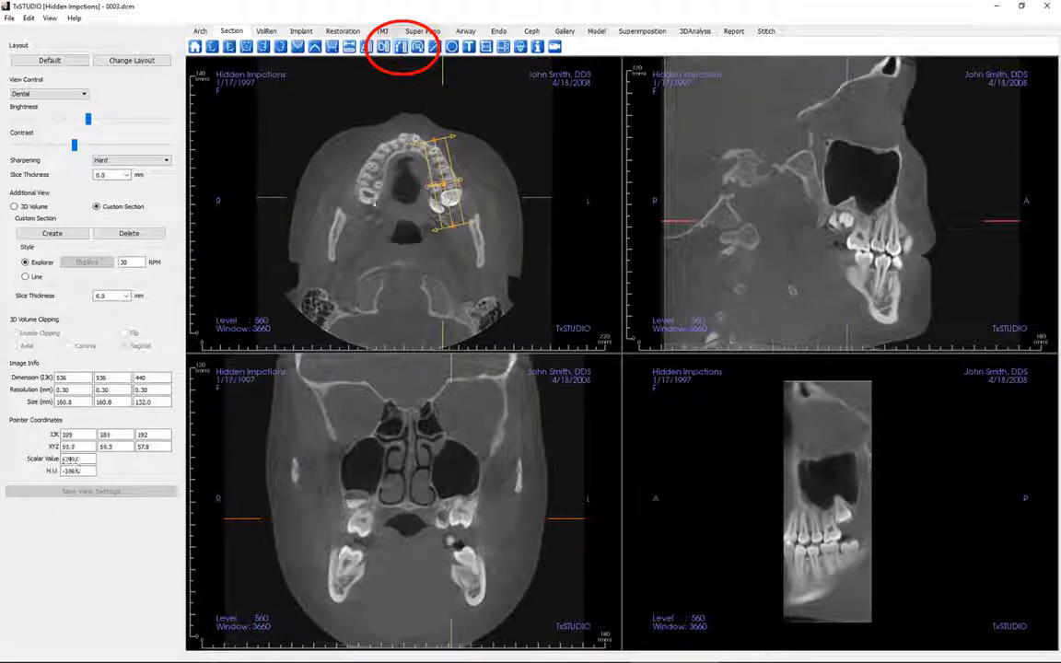
left_click(366, 215)
left_click(372, 178)
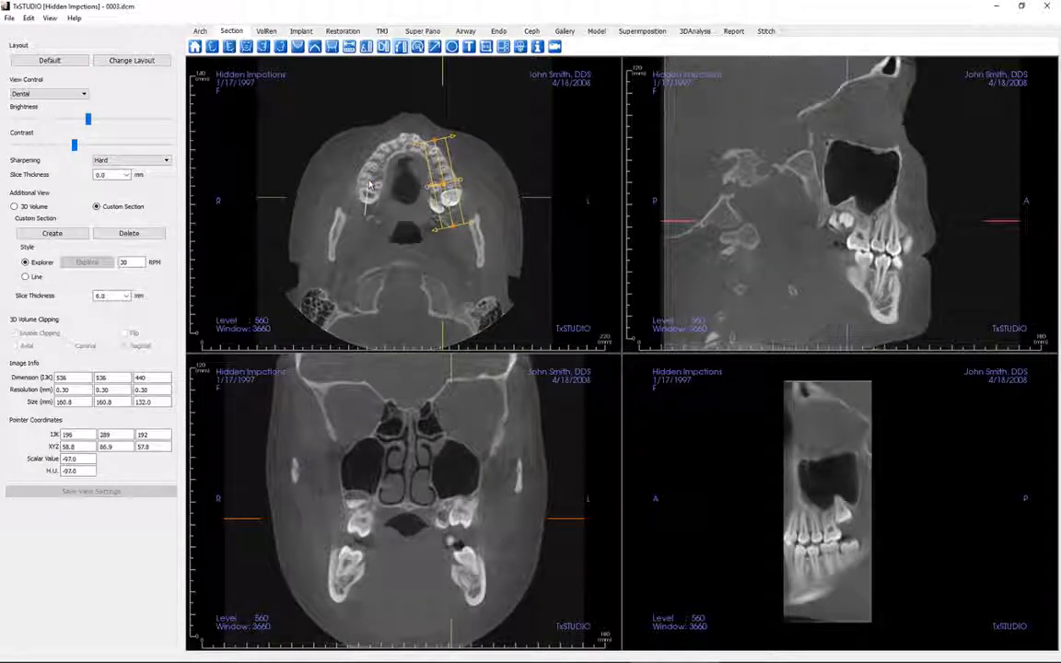
left_click(412, 141)
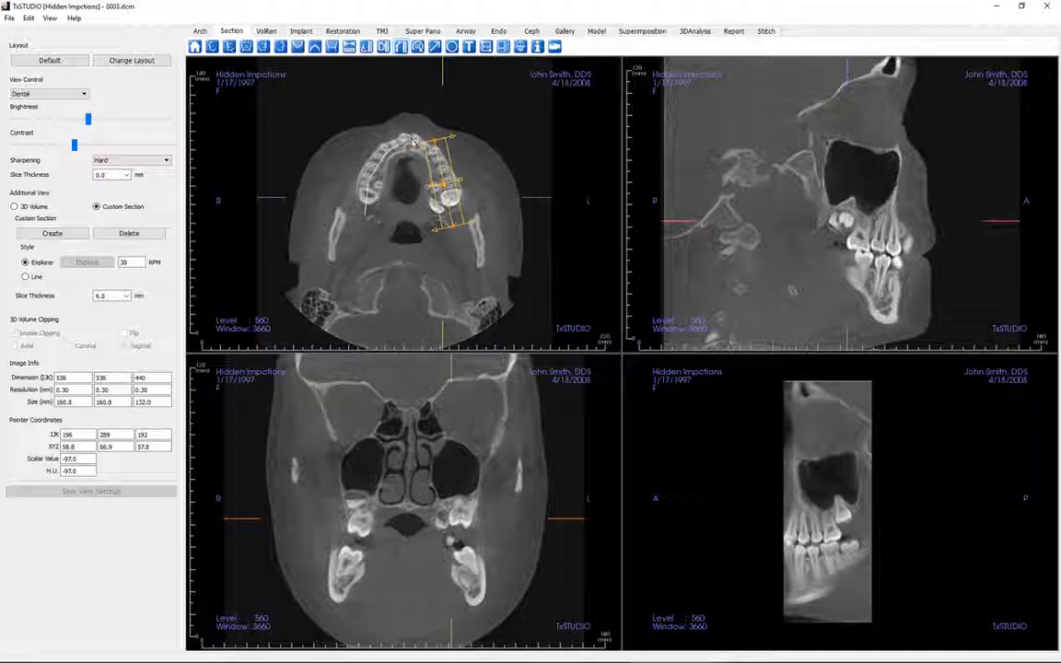
left_click(433, 150)
left_click(442, 166)
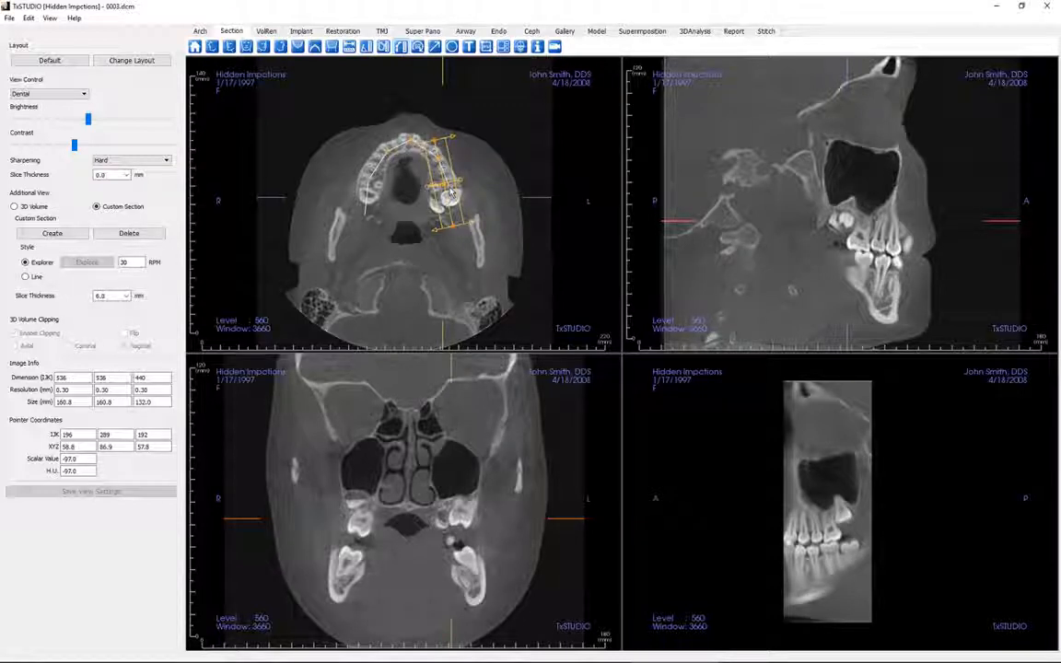
double_click(458, 234)
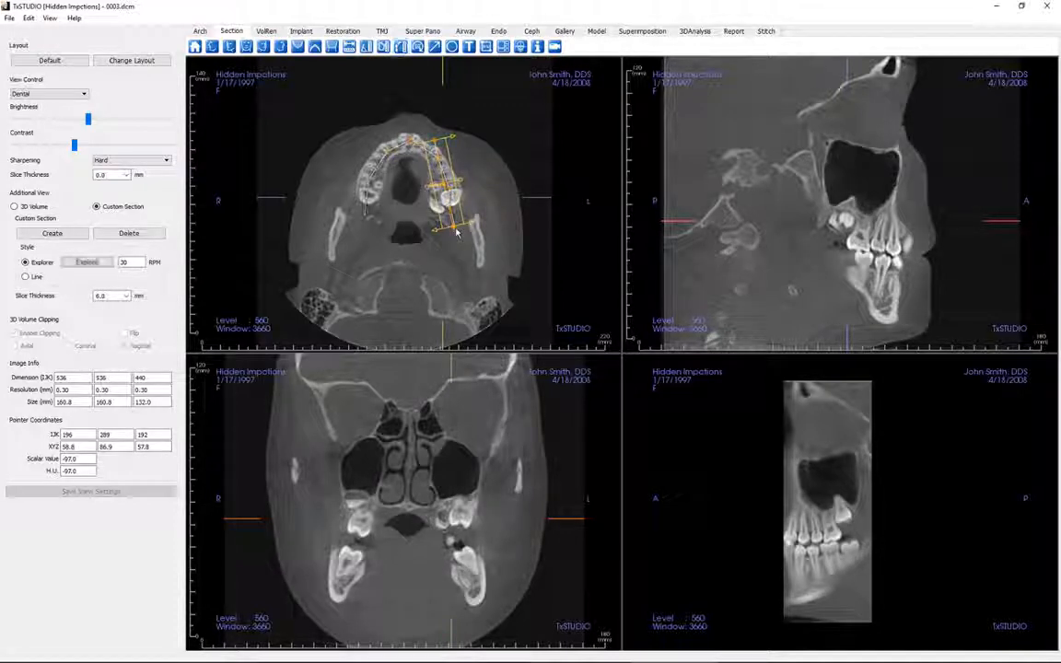
Step: Delete the custom section from the axial view
left_click(128, 233)
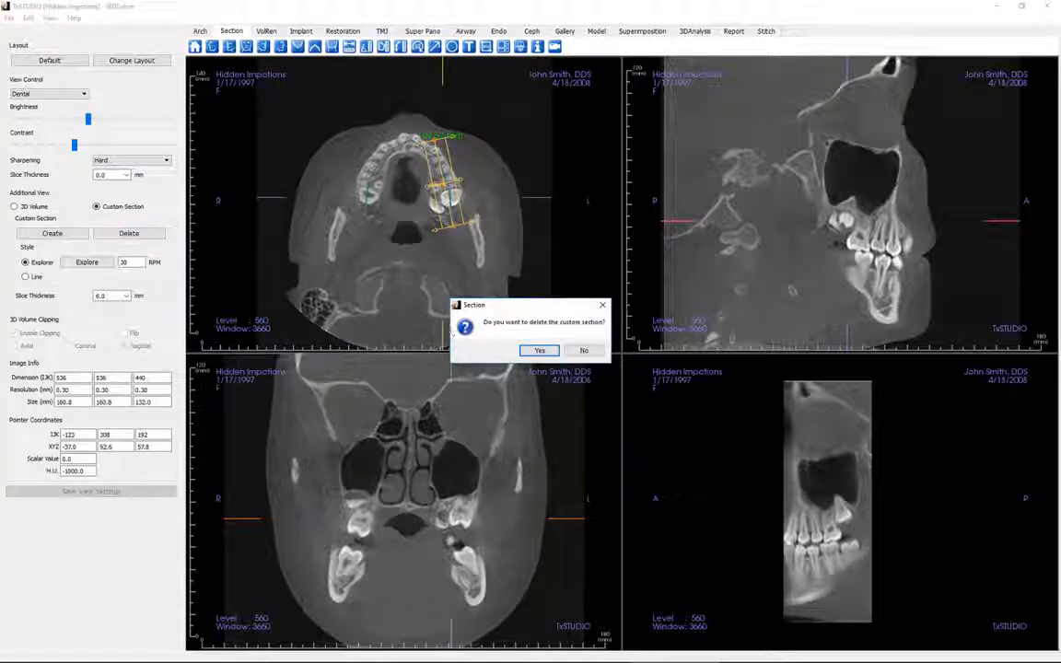
left_click(540, 350)
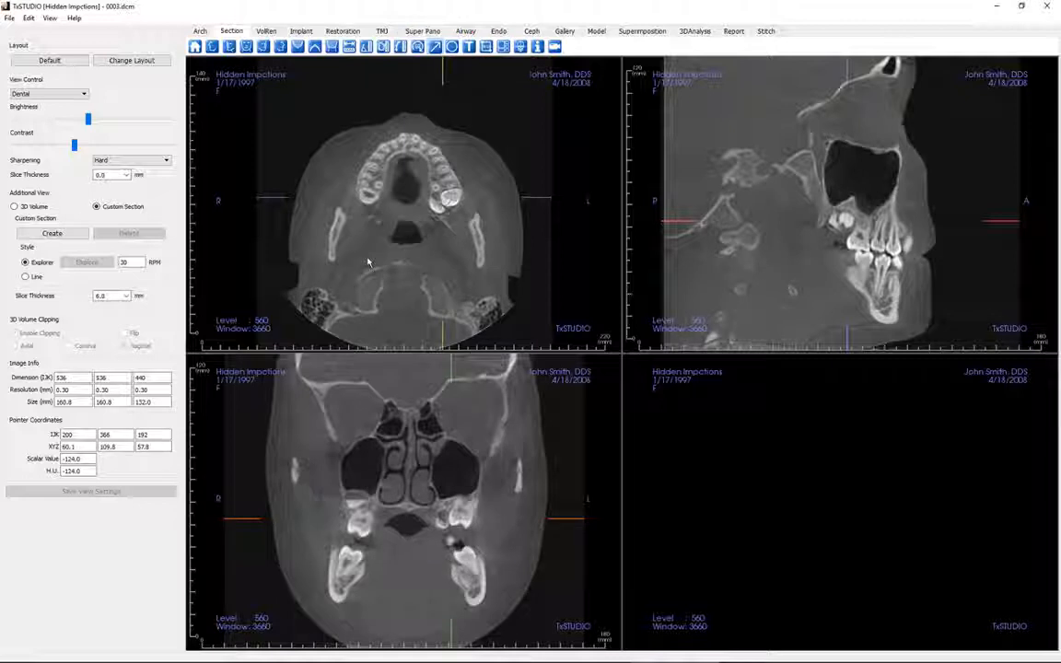
Step: Draw an arrow on the axial slice pointing at the impacted left molar and extend its tail beyond the right cheek
left_click(366, 259)
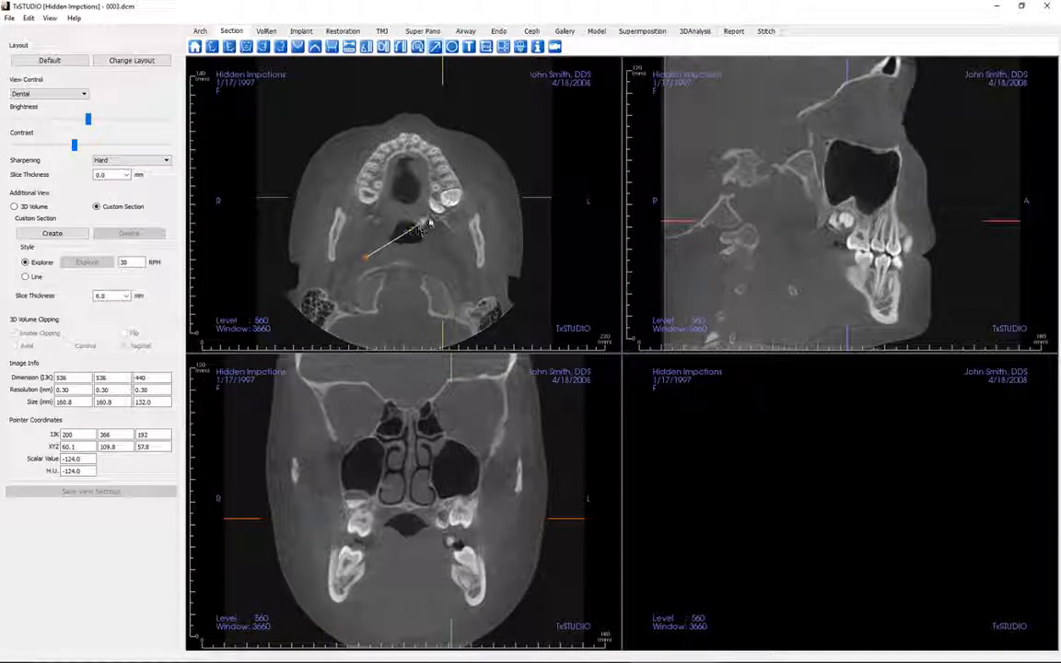
left_click(419, 219)
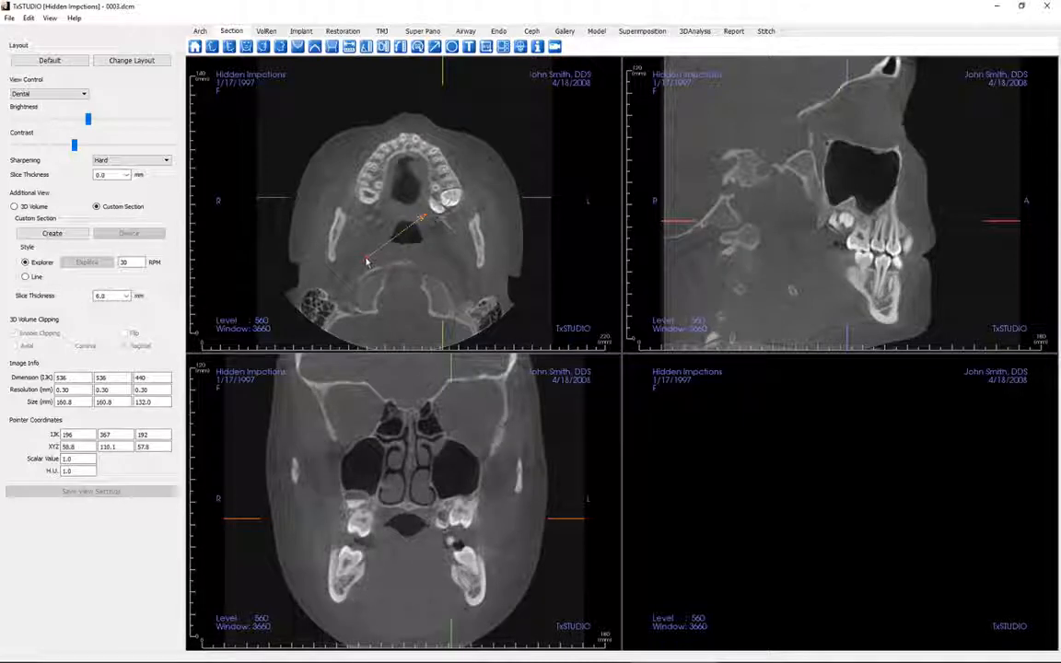
left_click_drag(365, 261, 293, 236)
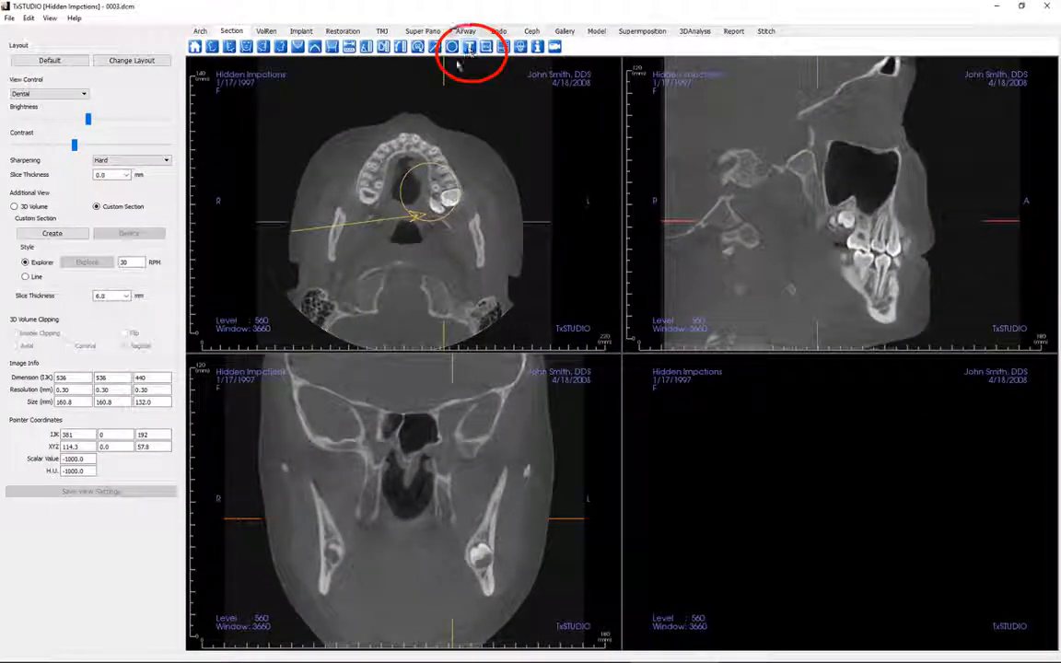
Step: Add the text annotation "Hidden Impaction" on the axial view and place it beside the arrow's tail
left_click(243, 238)
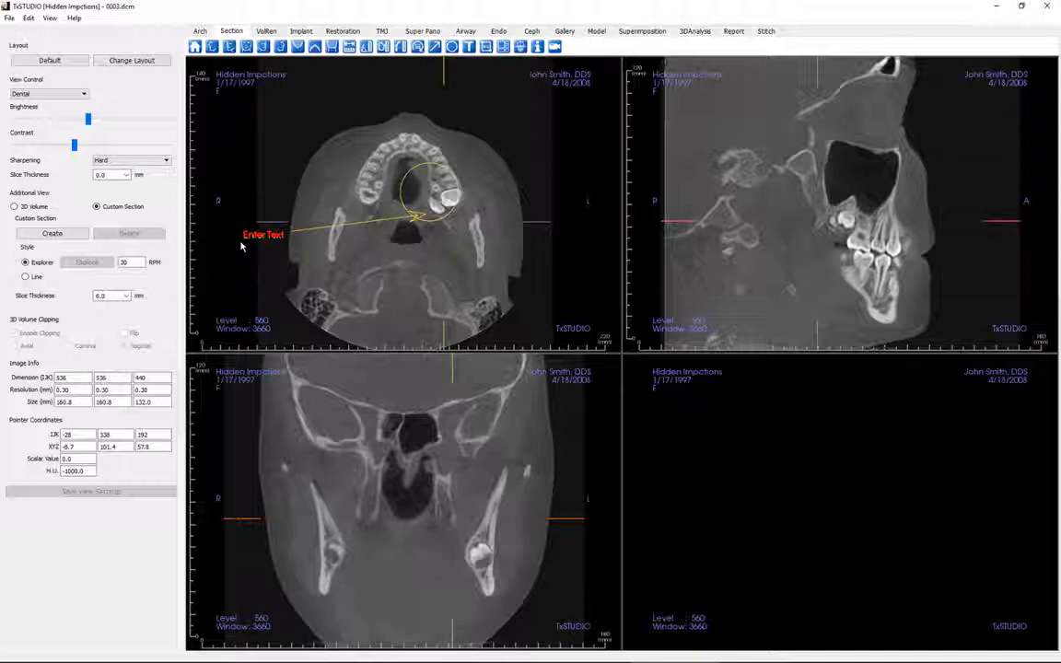
type("#")
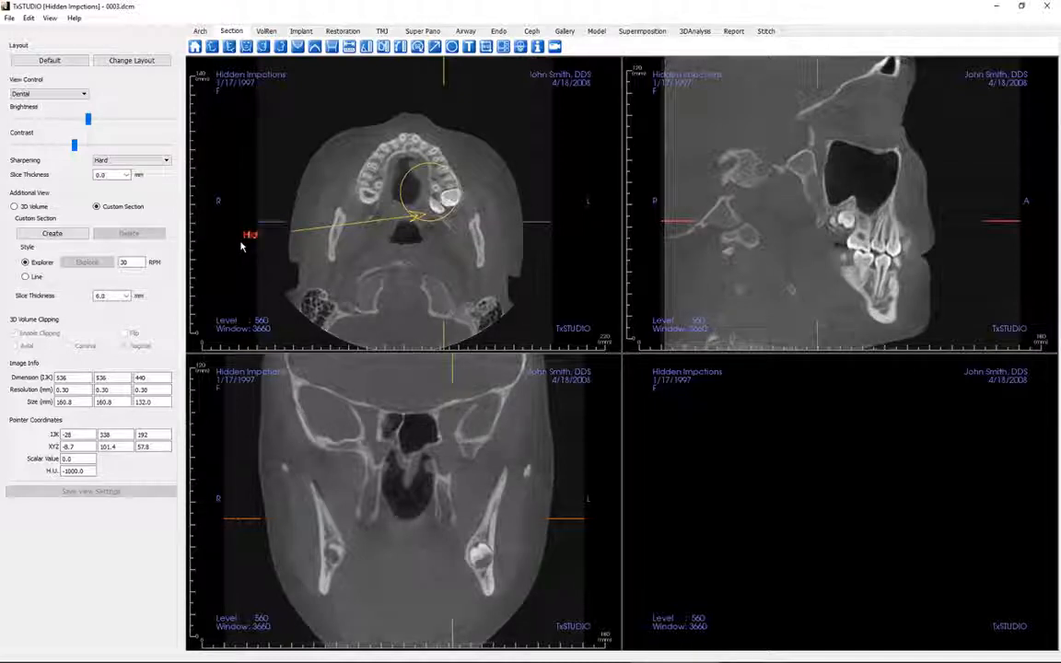
type("idden")
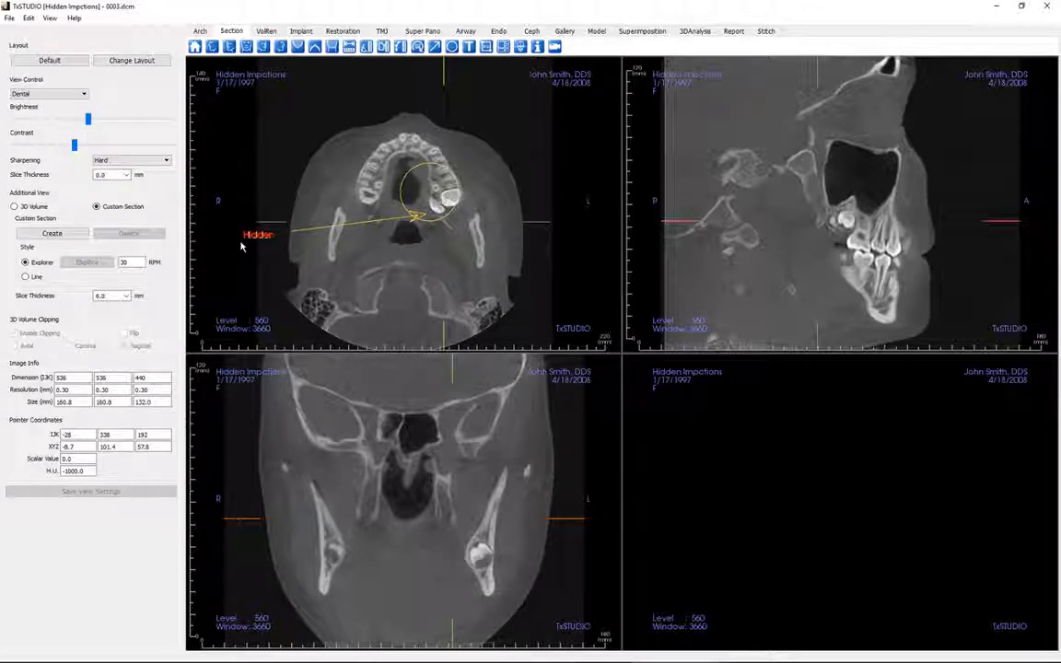
type(" Impc")
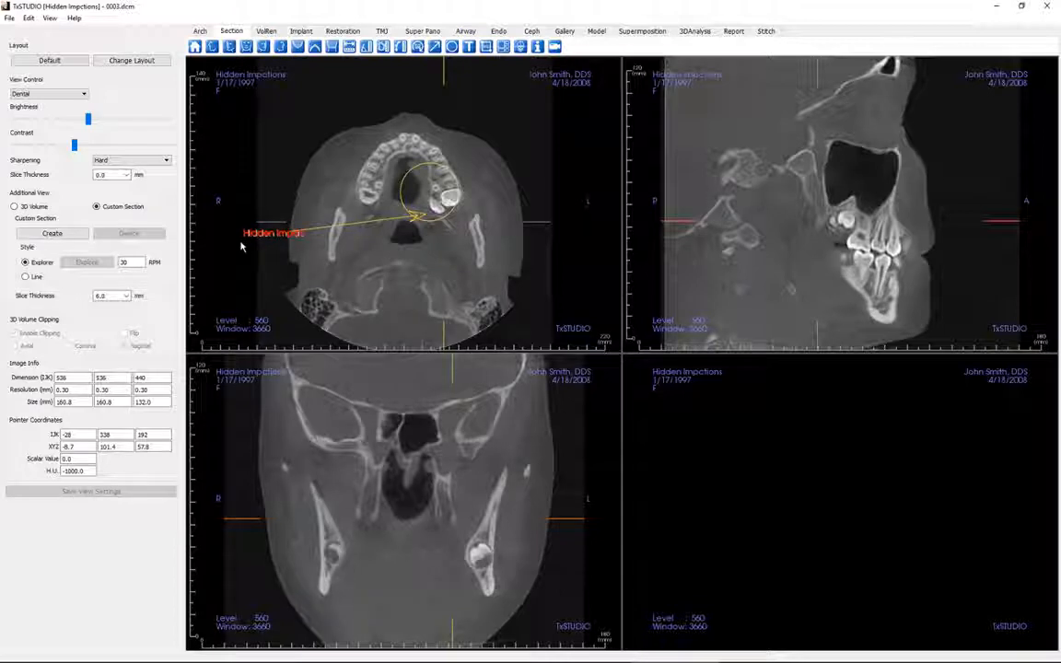
type("tion")
key("Return")
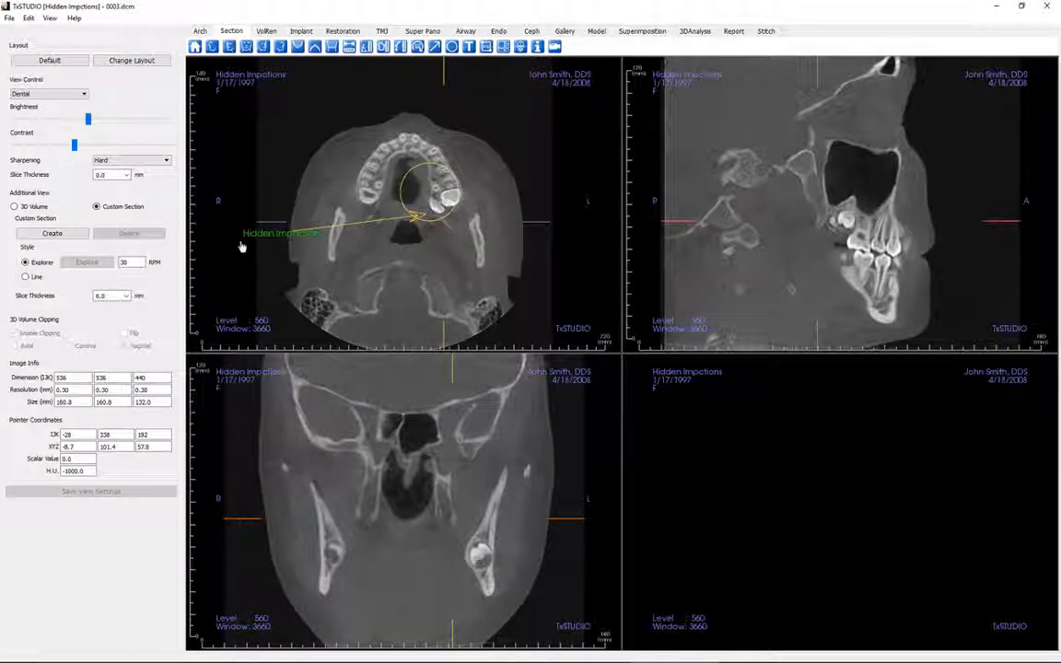
left_click_drag(272, 237, 238, 244)
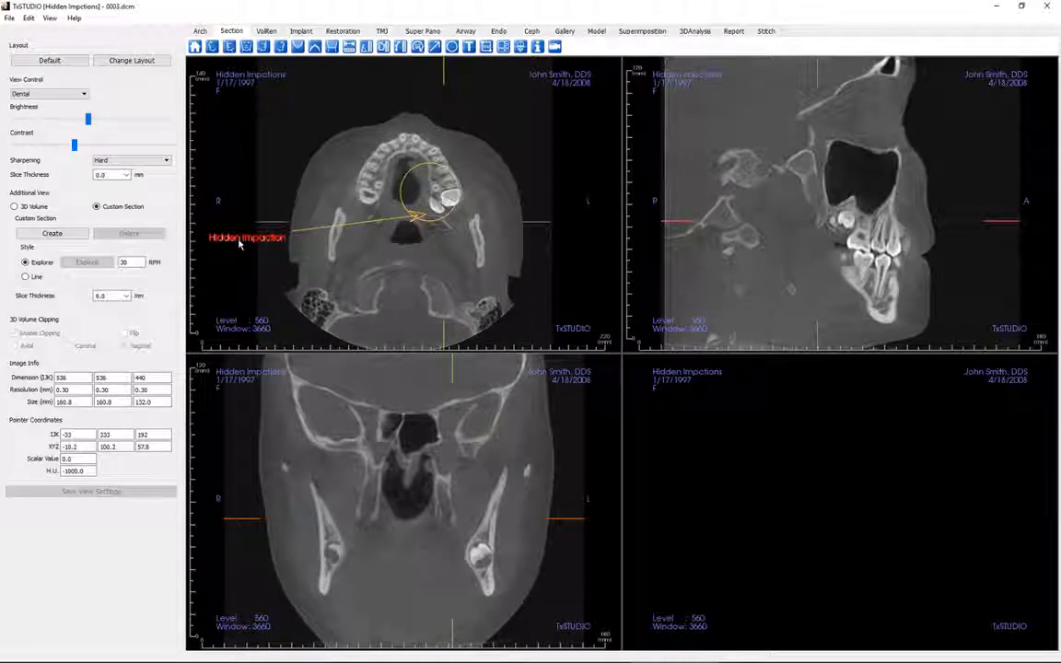
left_click(247, 280)
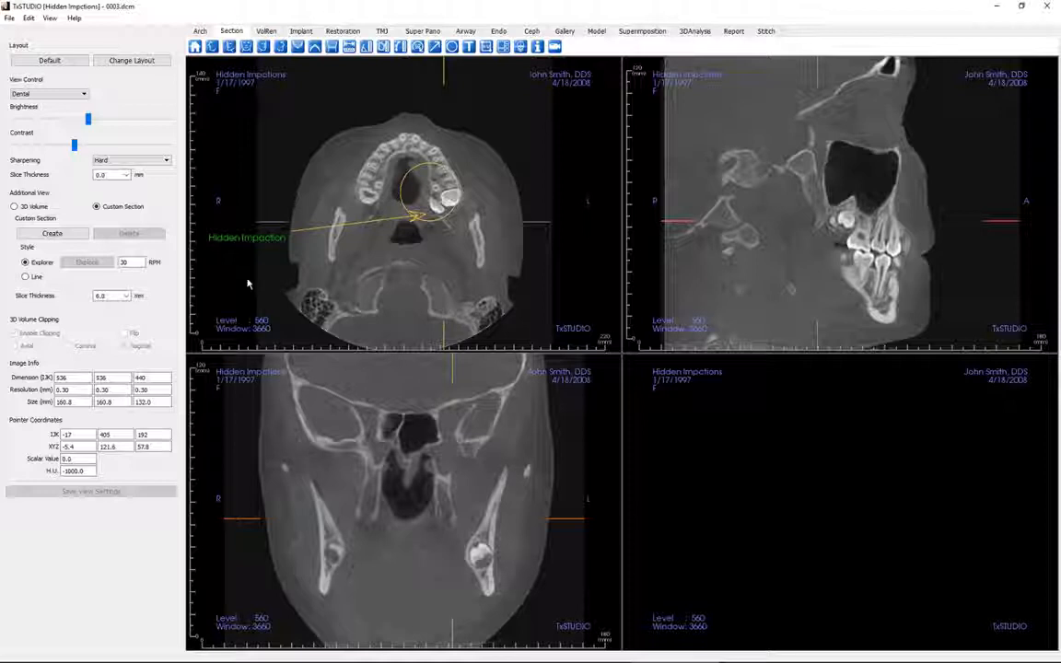
Step: Check how the arrow, circle and text annotations display on neighbouring axial slices and return to the annotated slice
scroll(423, 302, "down", 5)
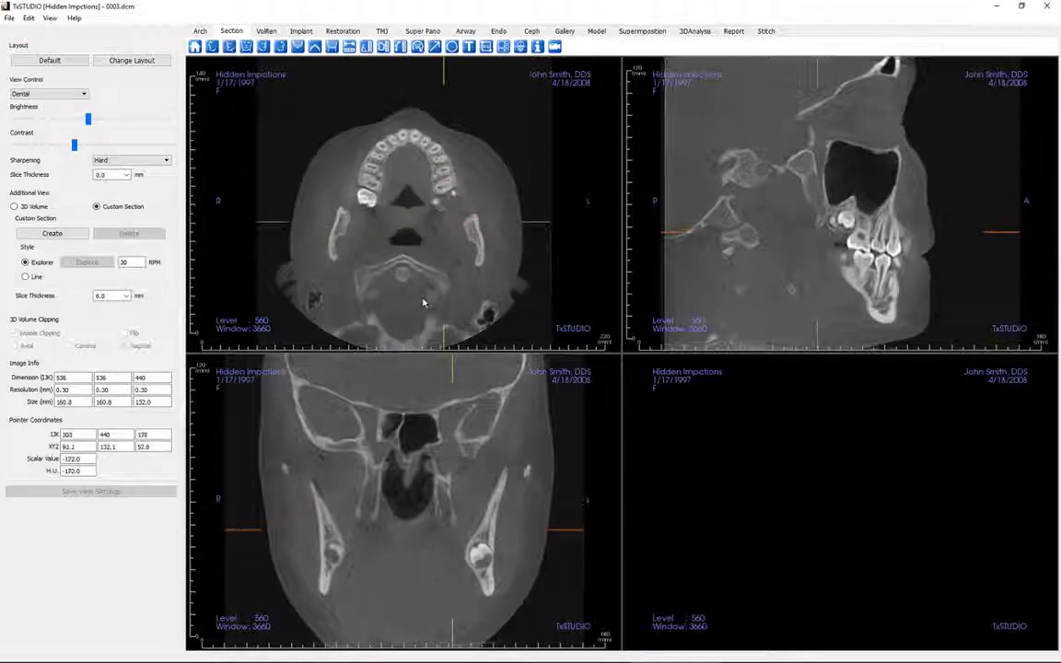
scroll(424, 302, "up", 4)
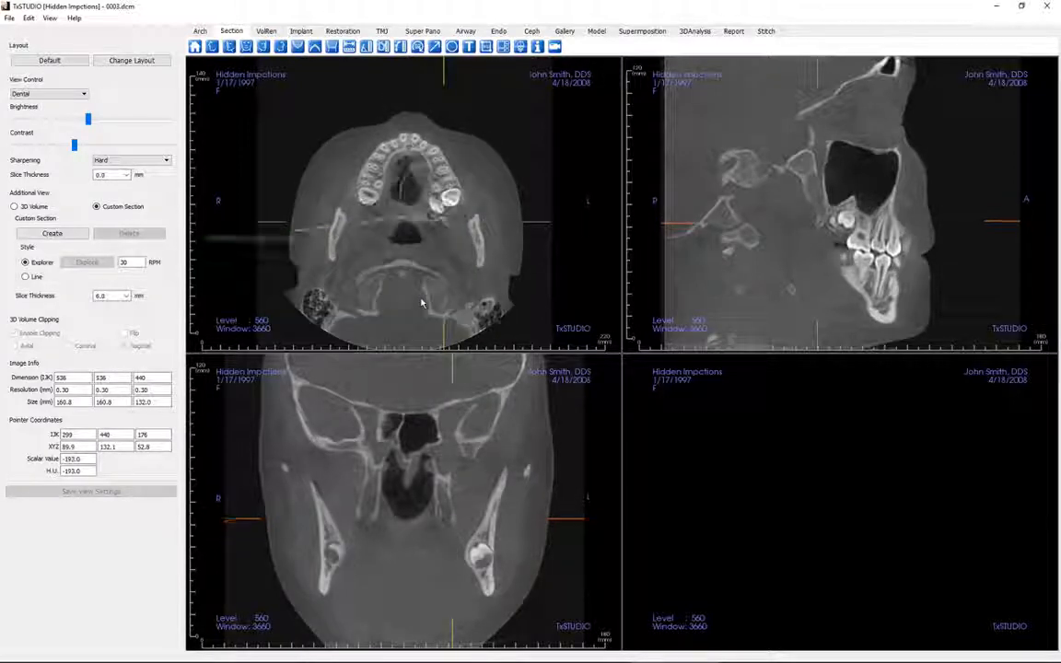
scroll(422, 302, "up", 1)
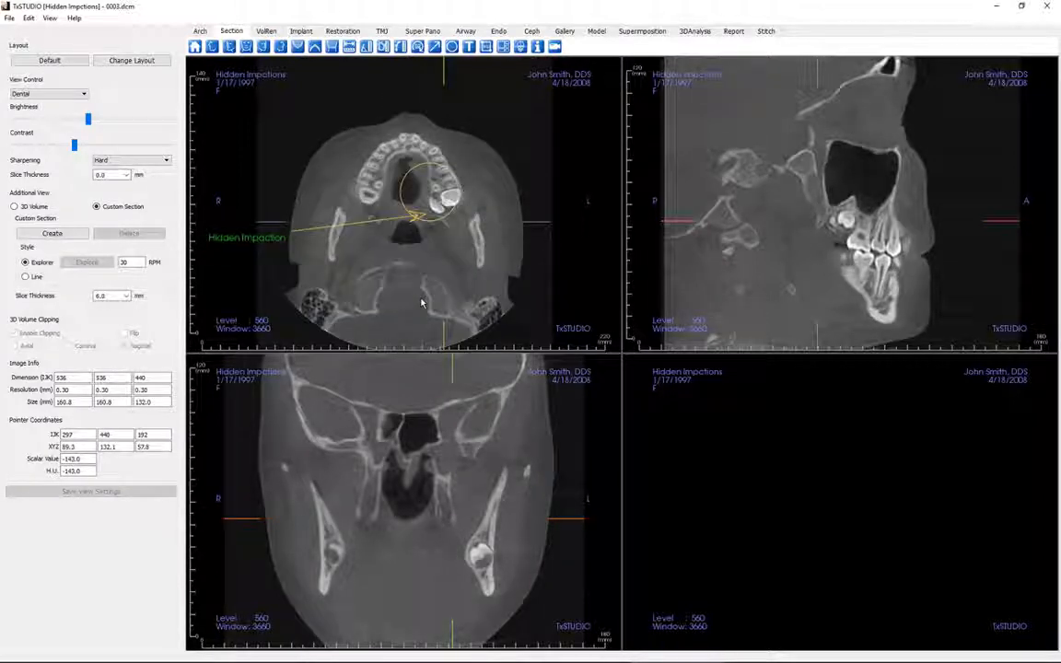
Step: Enable making text annotations global in the display preferences and apply the change
left_click(10, 19)
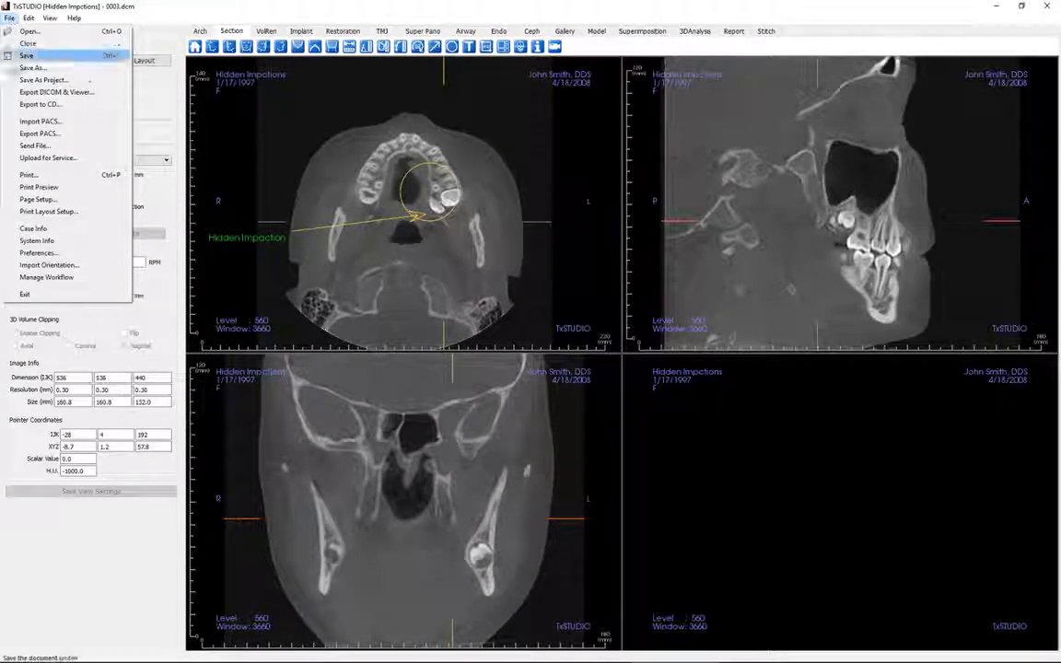
left_click(42, 253)
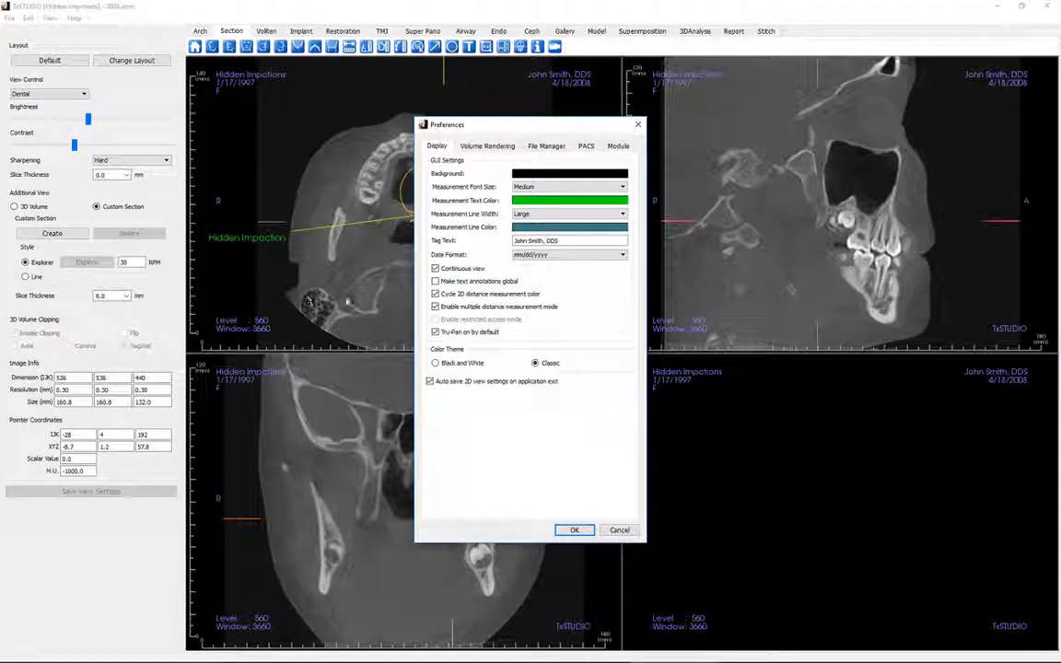
left_click(446, 284)
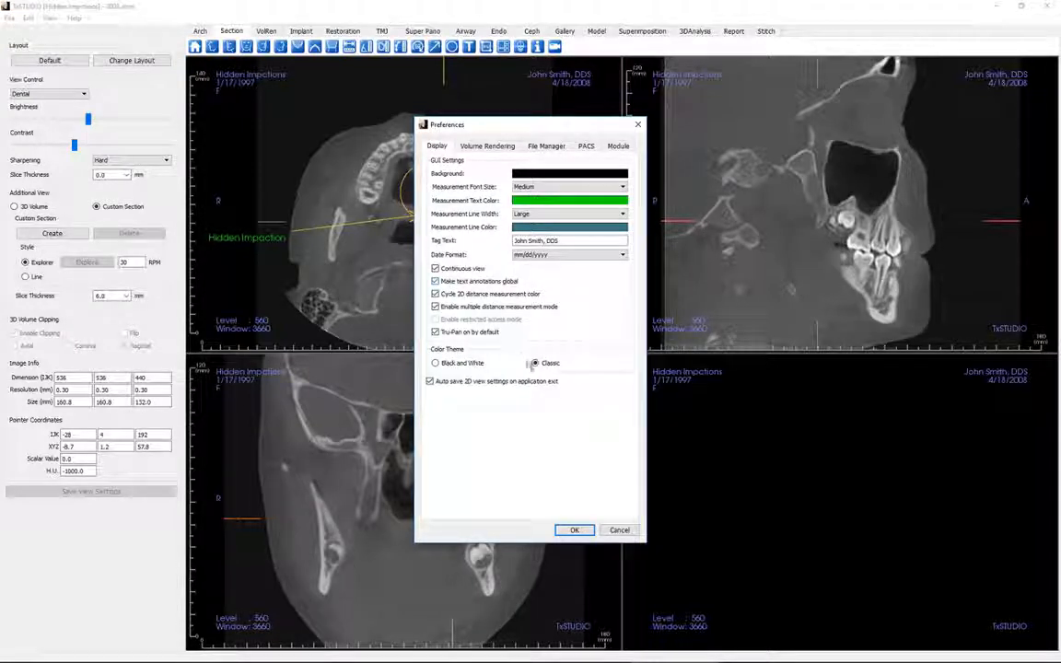
left_click(573, 530)
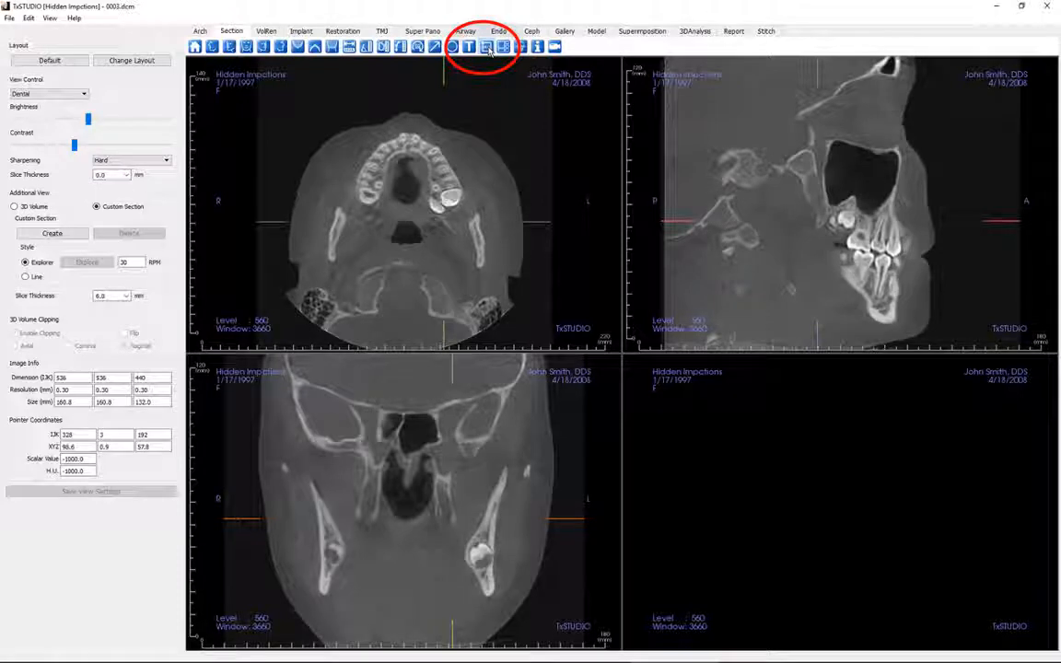
Step: Measure HU values with a small rectangle inside the dark airway on the axial slice and place the readout below it
left_click(487, 48)
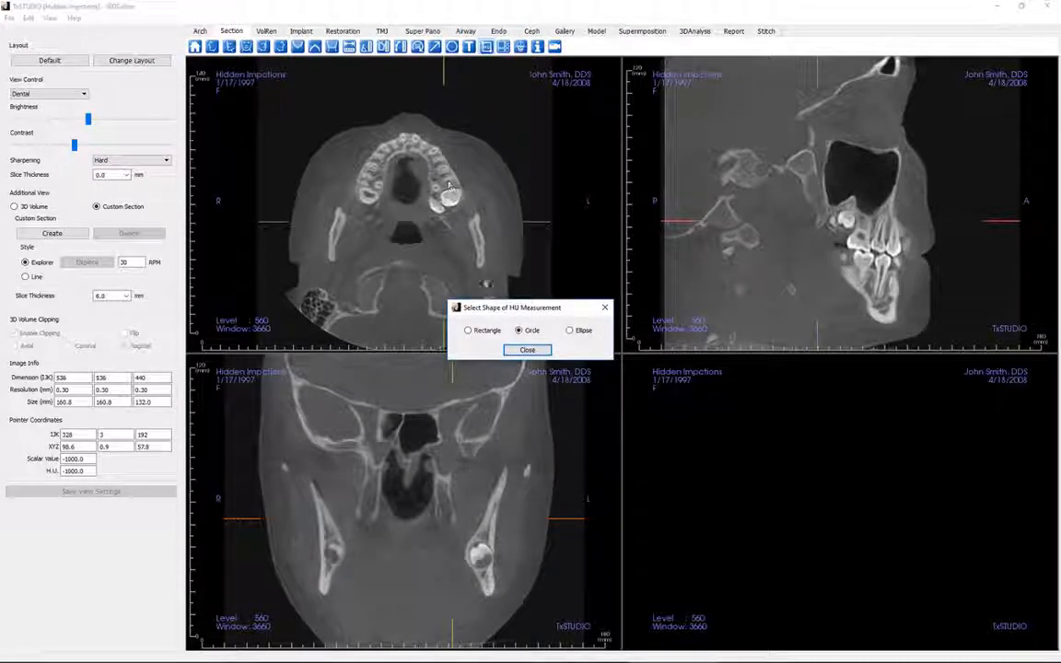
left_click(486, 331)
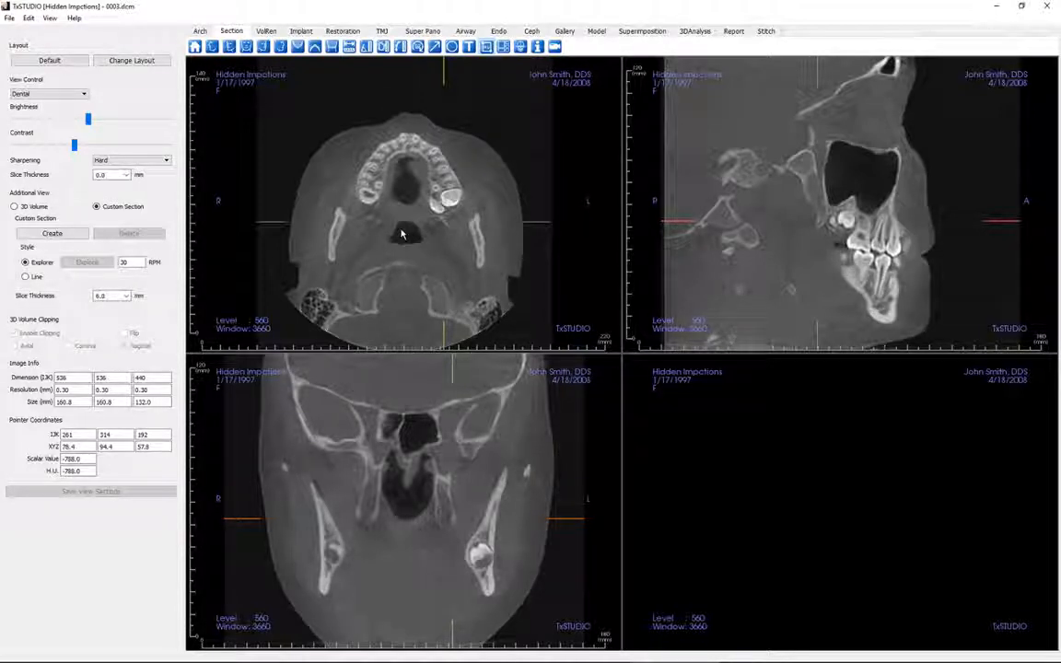
left_click_drag(400, 229, 411, 241)
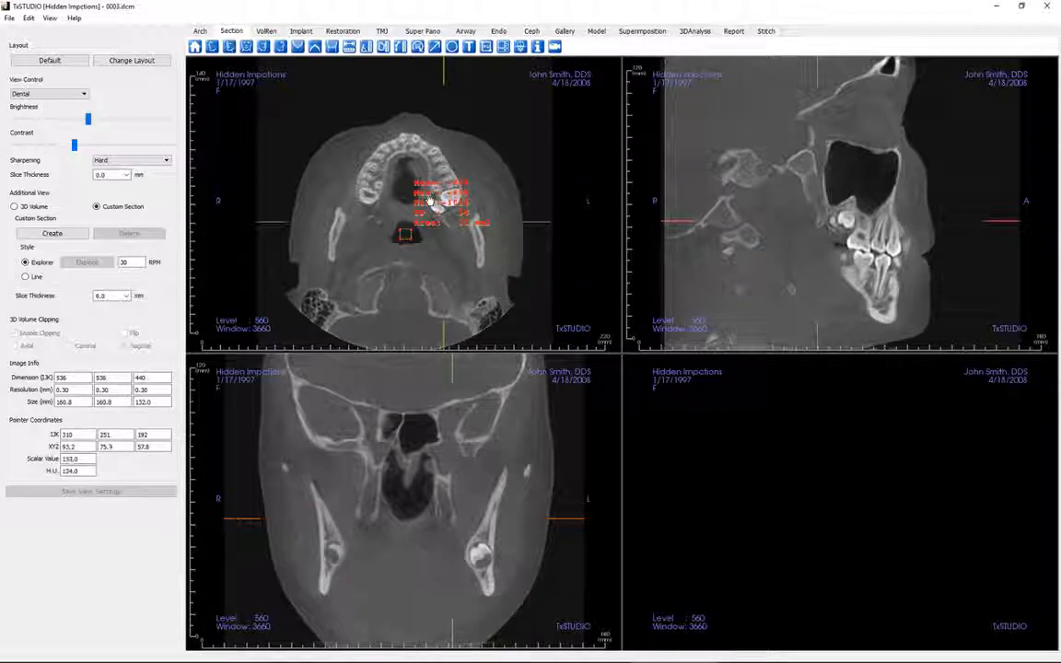
left_click_drag(429, 200, 396, 268)
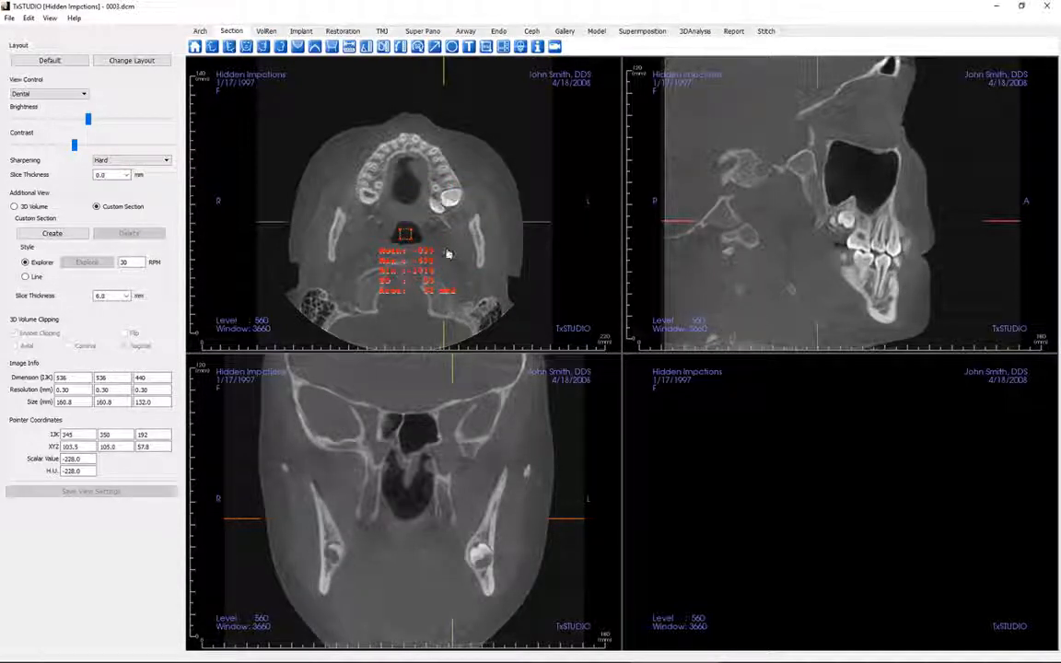